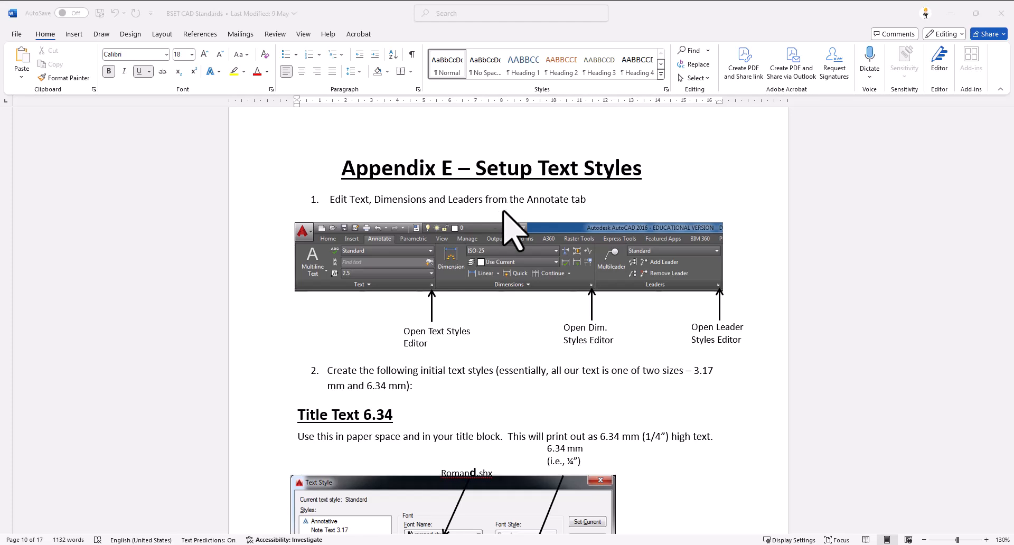
# - Review the font, height and width factor specified for each title and note text style in Appendix E
pyautogui.scroll(-3, 503, 210)
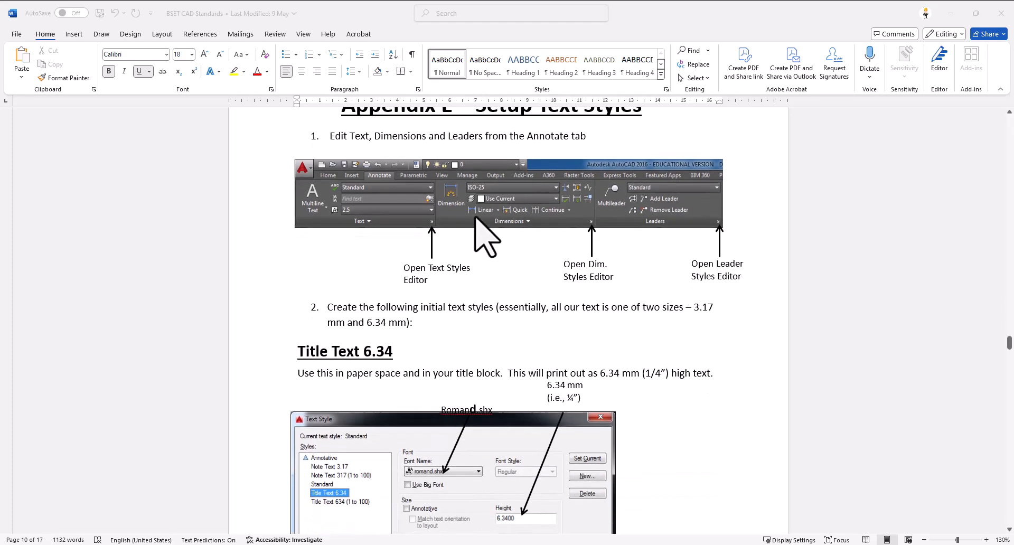
pyautogui.scroll(-3, 475, 219)
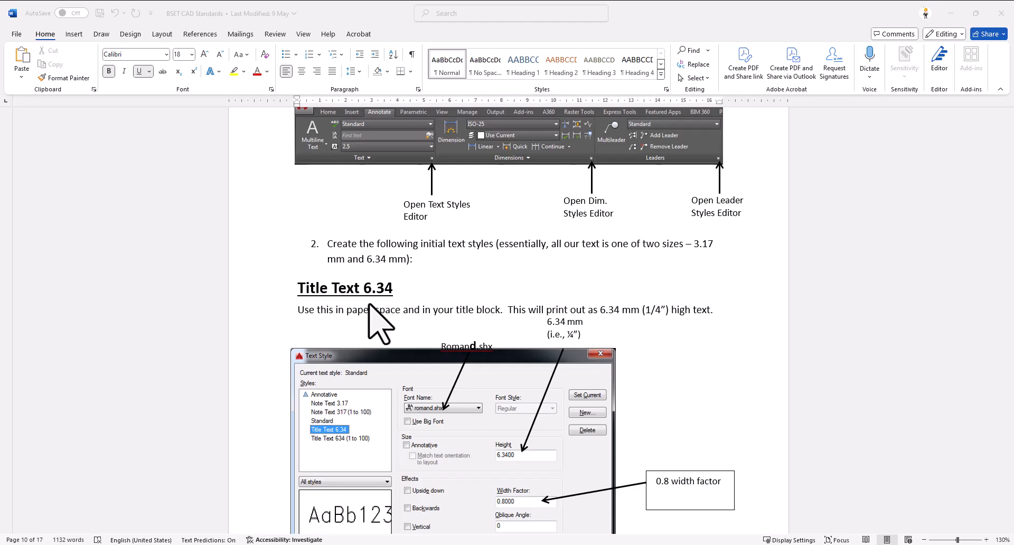
pyautogui.scroll(-8, 373, 306)
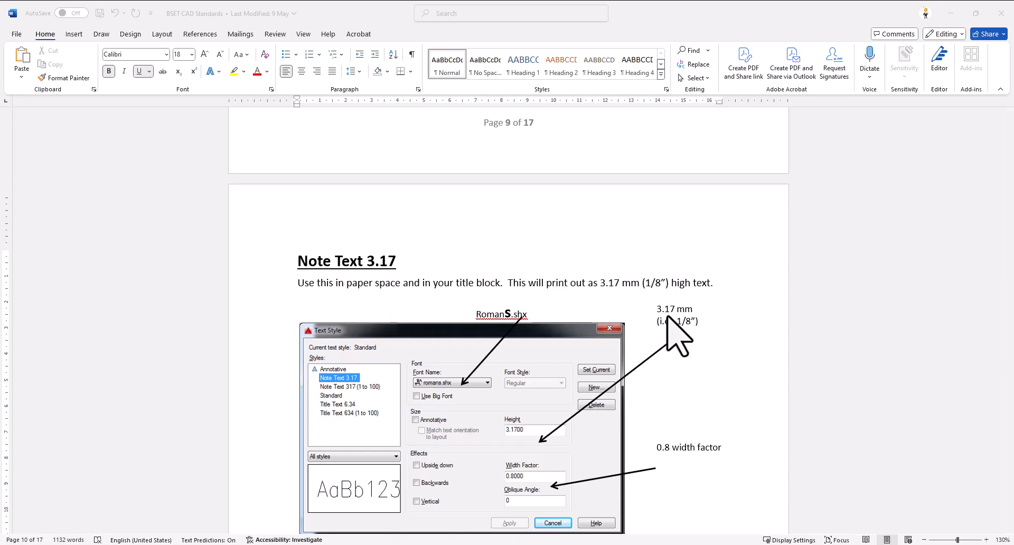
pyautogui.scroll(-8, 641, 244)
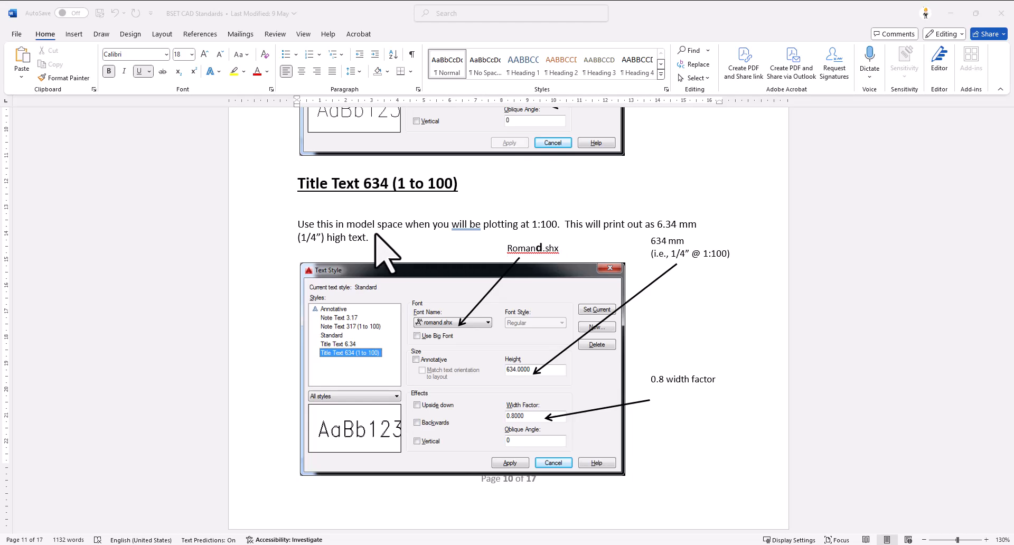
pyautogui.scroll(-7, 375, 238)
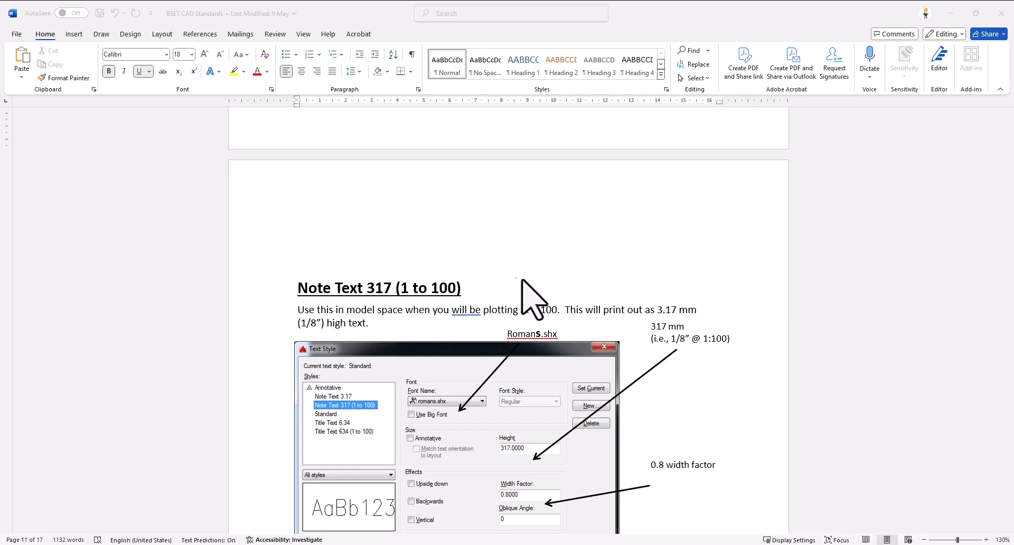
pyautogui.scroll(-2, 509, 280)
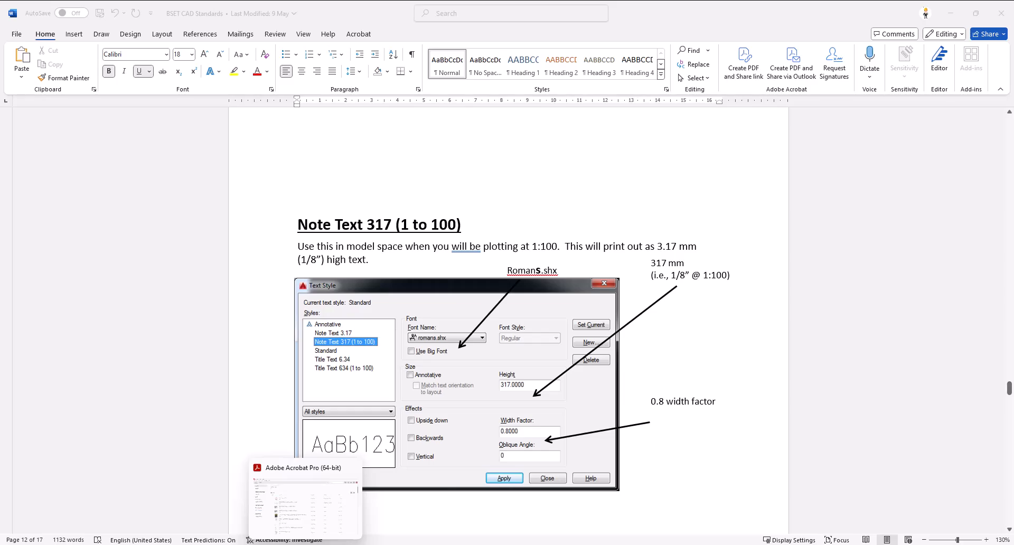
# - Switch to AutoCAD and inspect the text style properties of the PLUMBING CONTRACTOR note
pyautogui.click(254, 507)
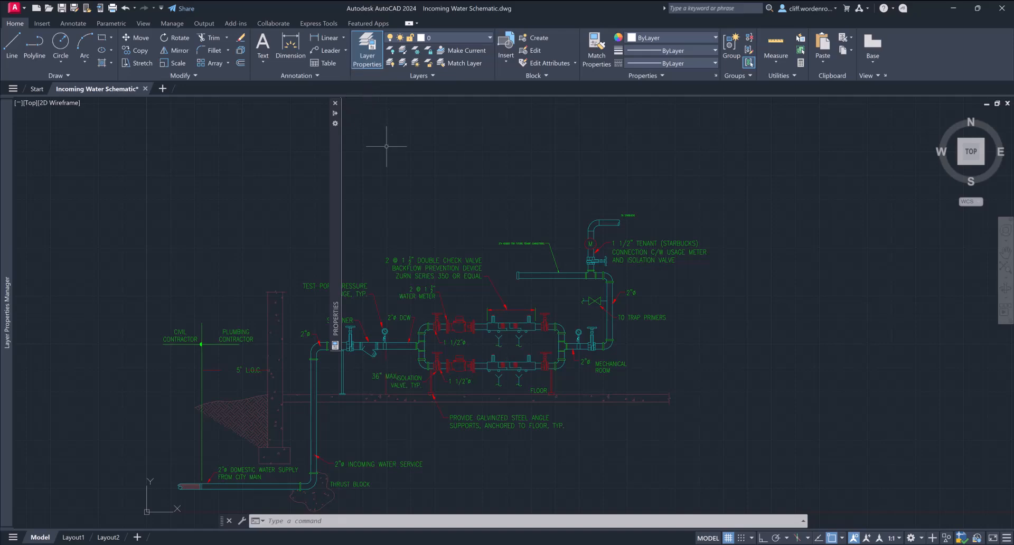
pyautogui.scroll(5, 277, 339)
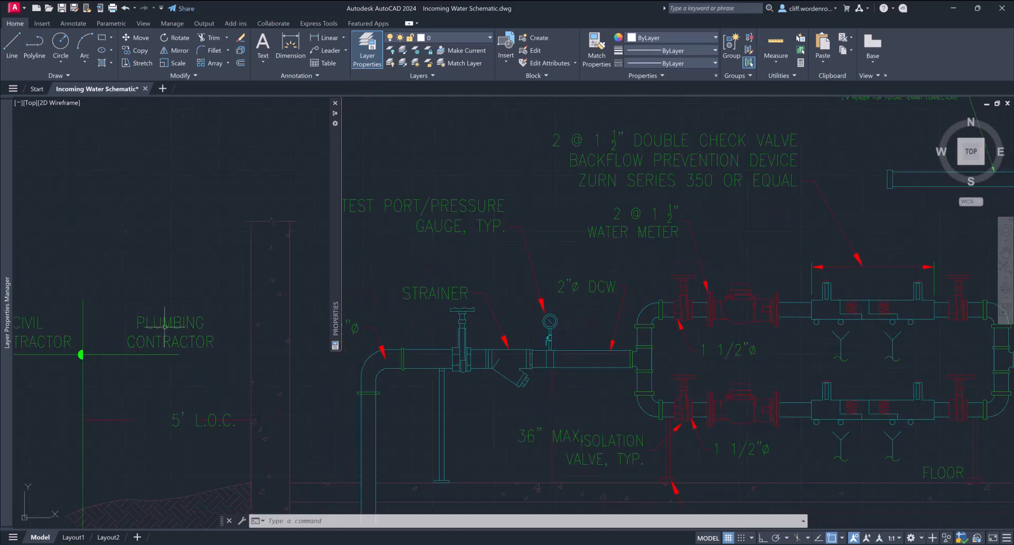
pyautogui.click(159, 319)
pyautogui.rightClick(160, 320)
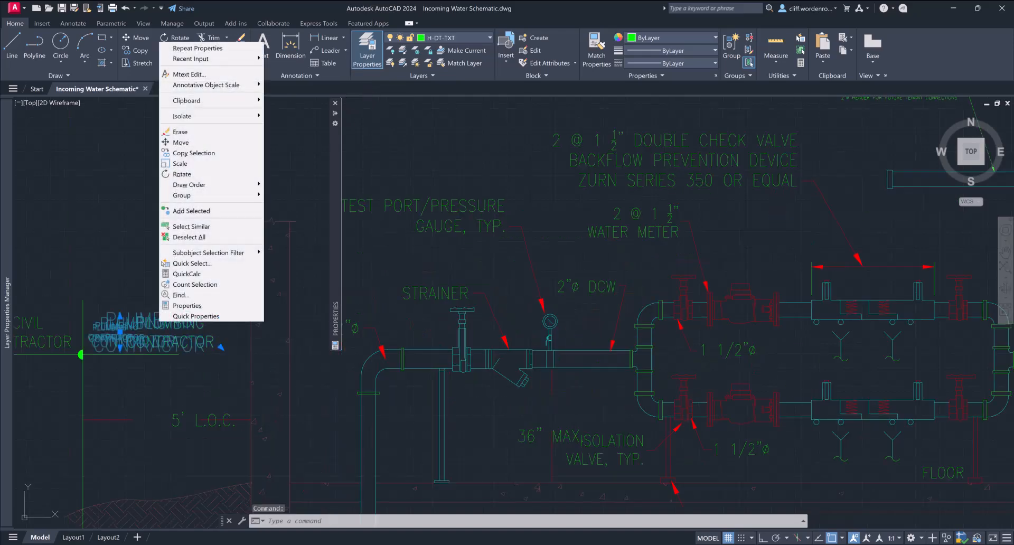
pyautogui.click(172, 311)
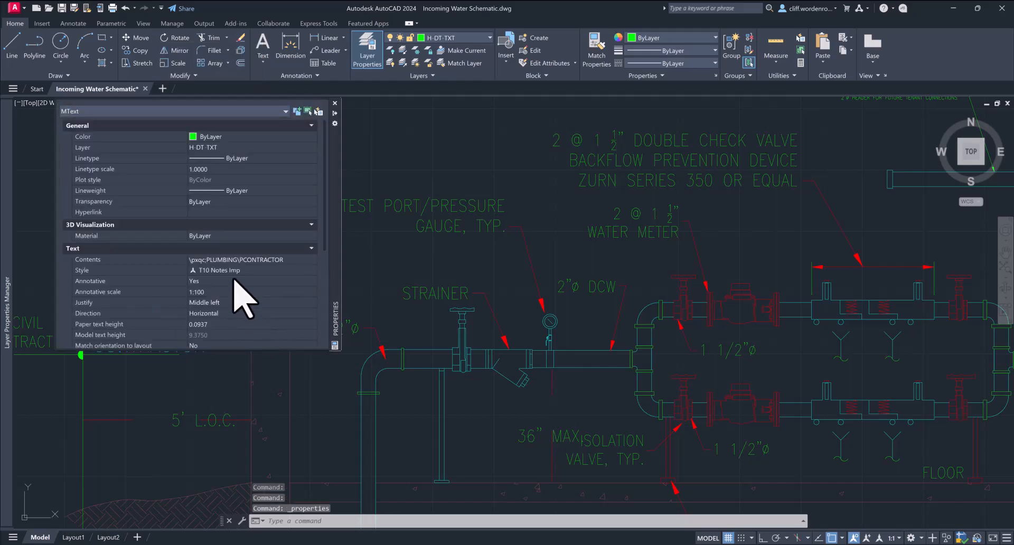
# - Change the text style of the THRUST BLOCK label to 3.17mm Note Text
pyautogui.scroll(-4, 221, 264)
pyautogui.scroll(2, 227, 272)
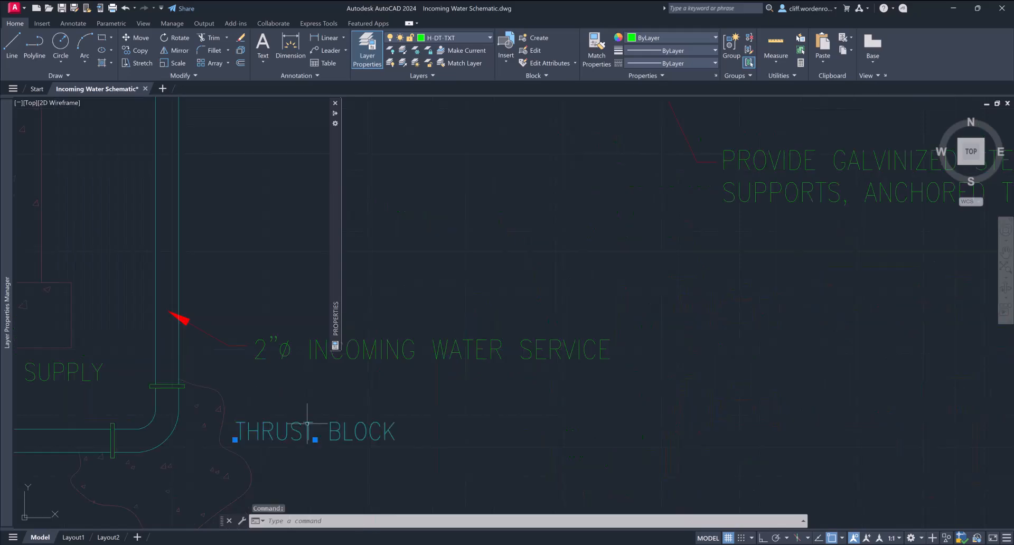
pyautogui.rightClick(309, 423)
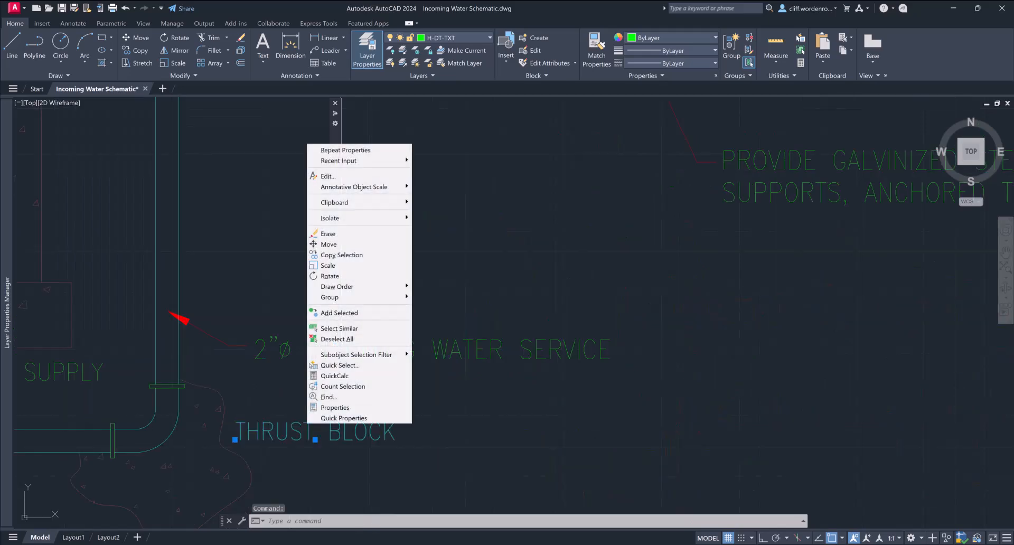
pyautogui.click(322, 408)
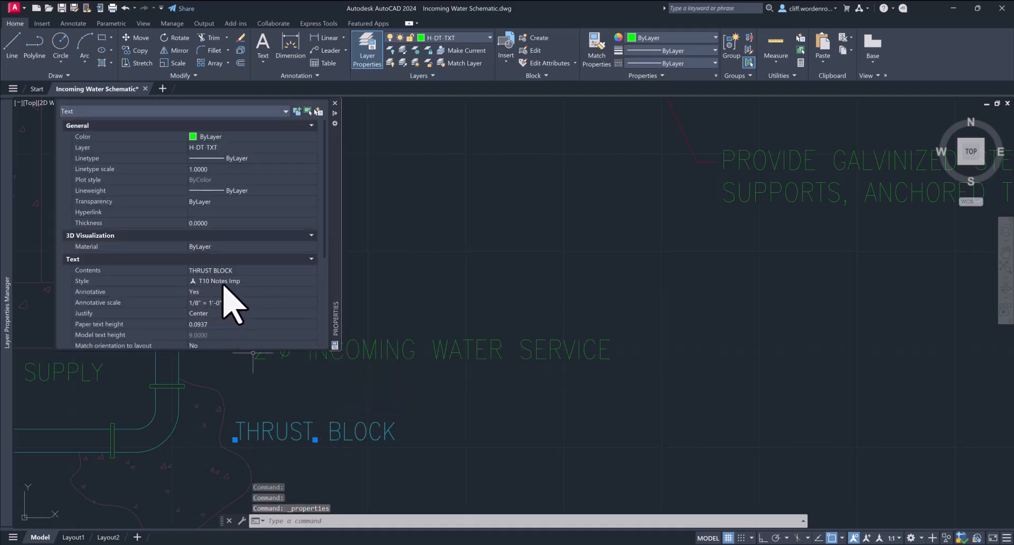
pyautogui.click(224, 282)
pyautogui.click(224, 282)
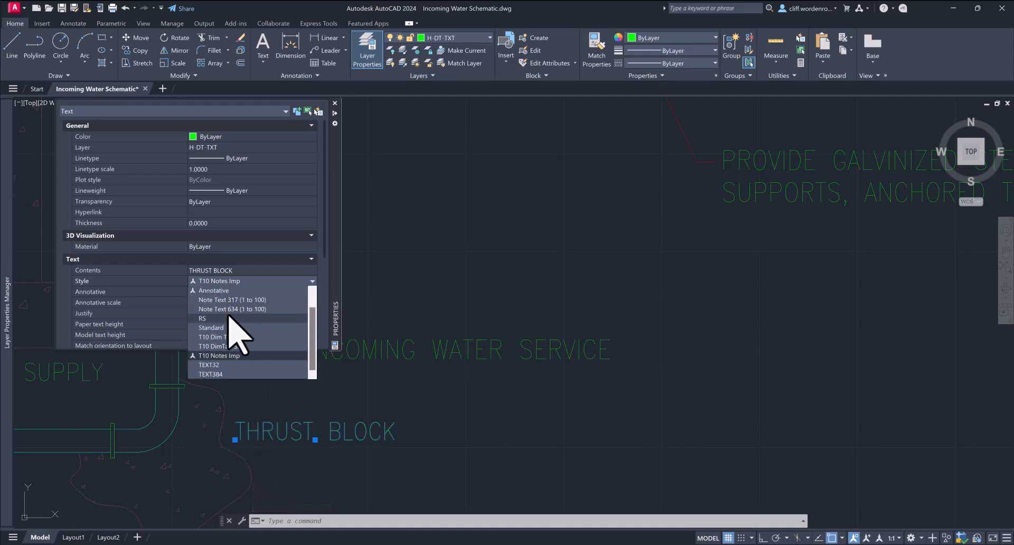
pyautogui.scroll(2, 312, 307)
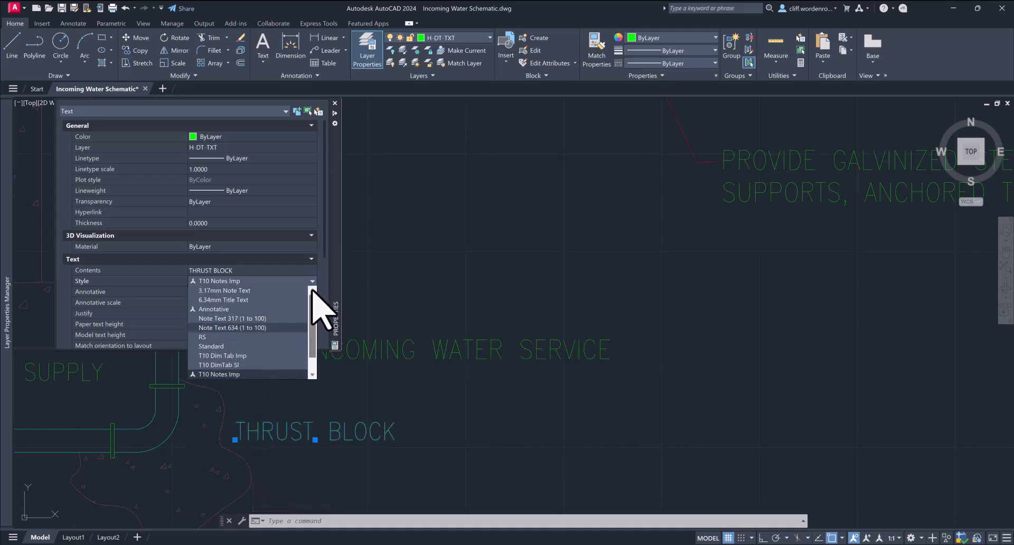
pyautogui.click(252, 291)
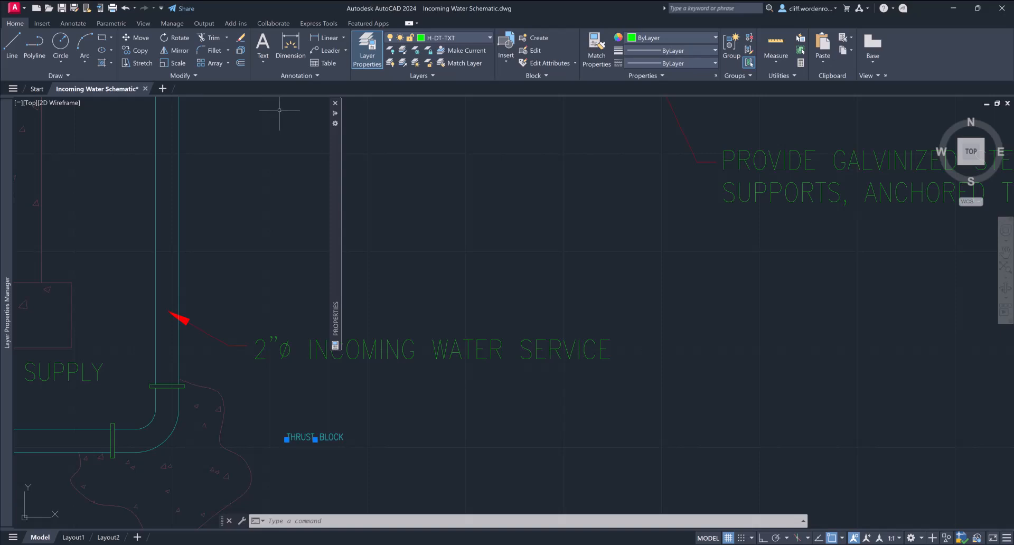
# - Open the text style manager and start a new text style, entering 634mm as its name
pyautogui.click(312, 78)
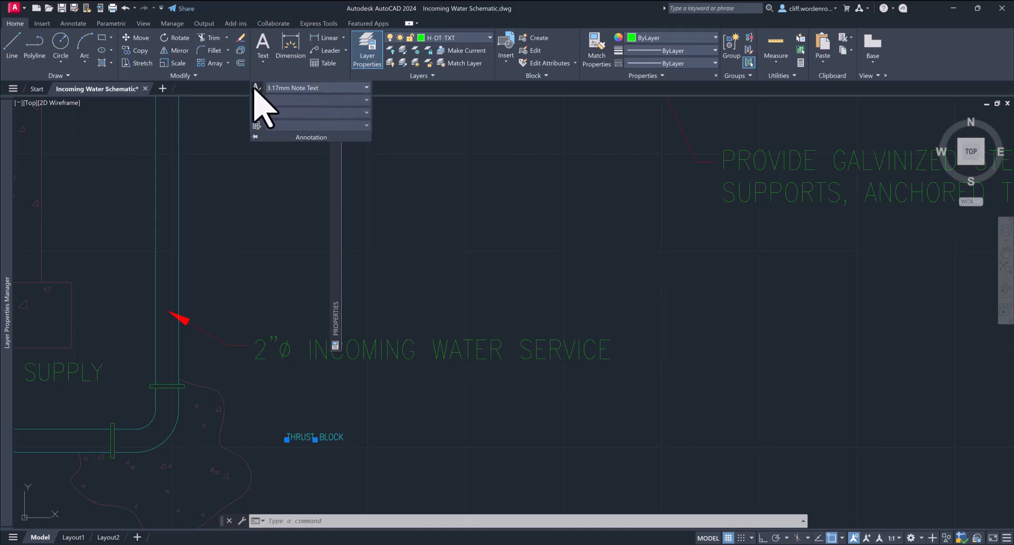
pyautogui.click(335, 88)
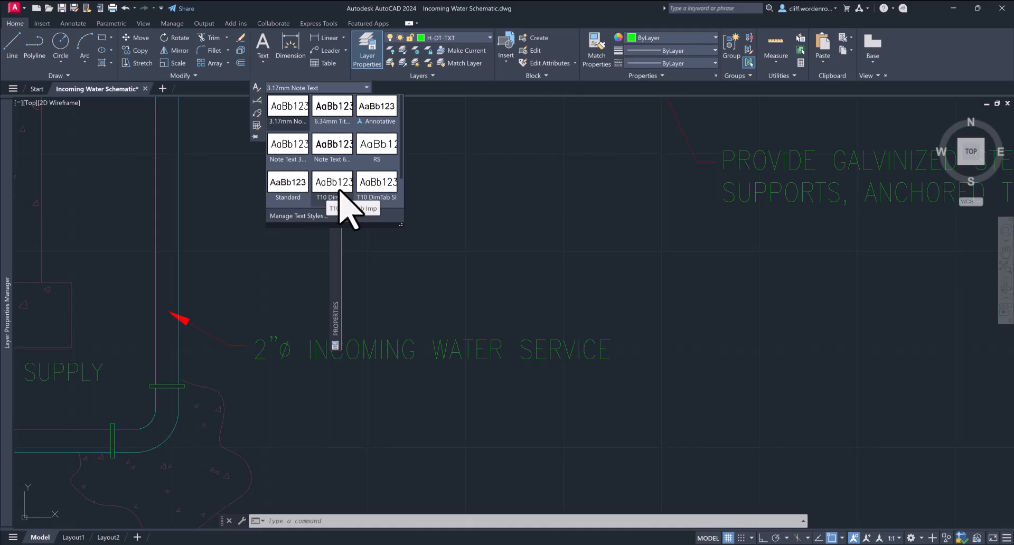
pyautogui.click(302, 215)
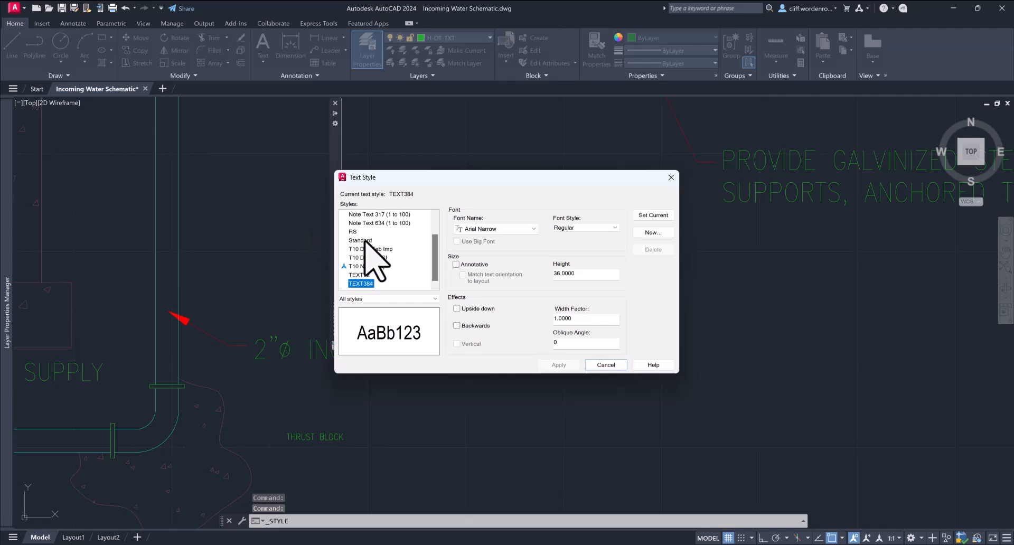
pyautogui.scroll(1, 415, 251)
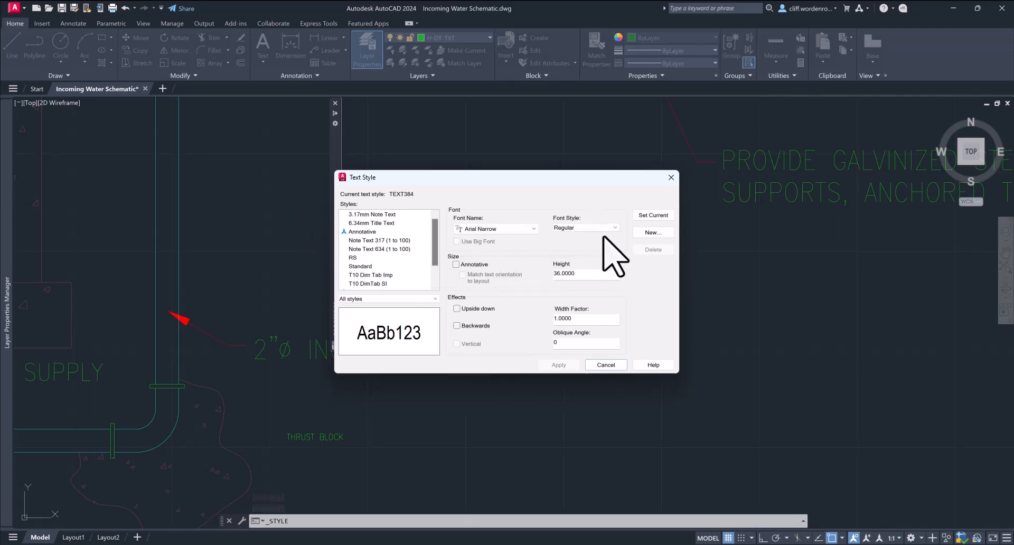
pyautogui.click(657, 234)
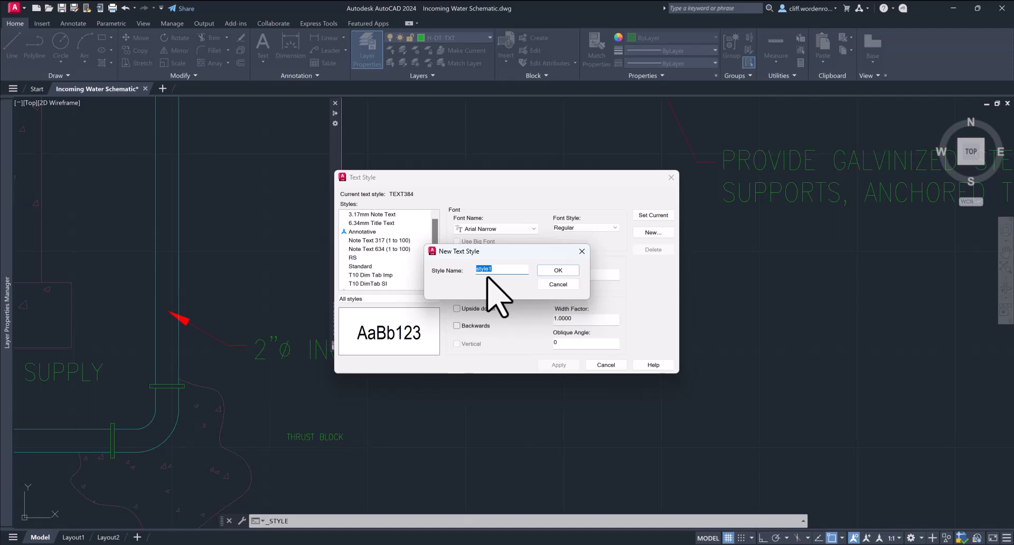
pyautogui.write('634mm')
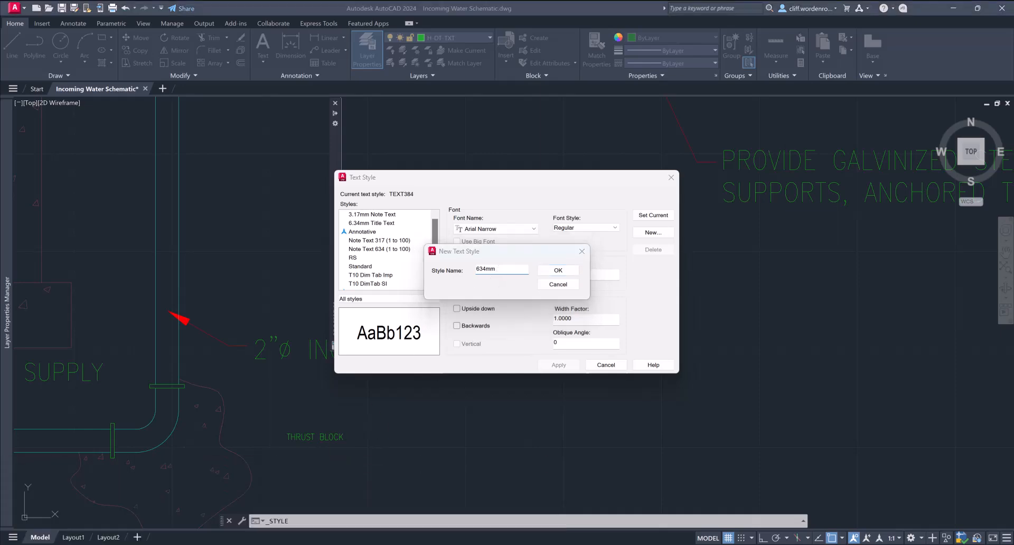
# - Switch to the BSET CAD Standards document in Word and copy the heading "Title Text 634 (1 to 100)"
pyautogui.click(275, 541)
pyautogui.click(486, 510)
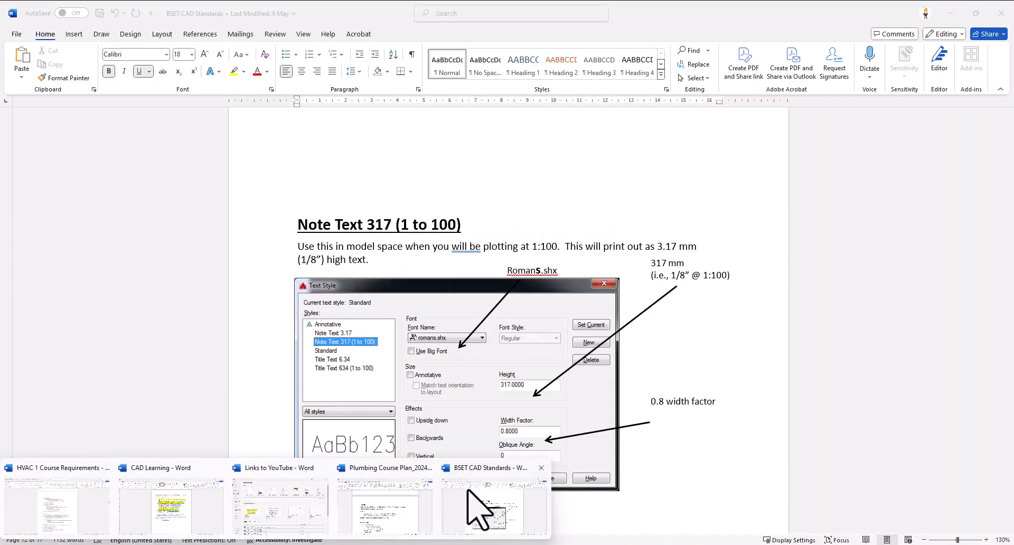
pyautogui.scroll(15, 428, 290)
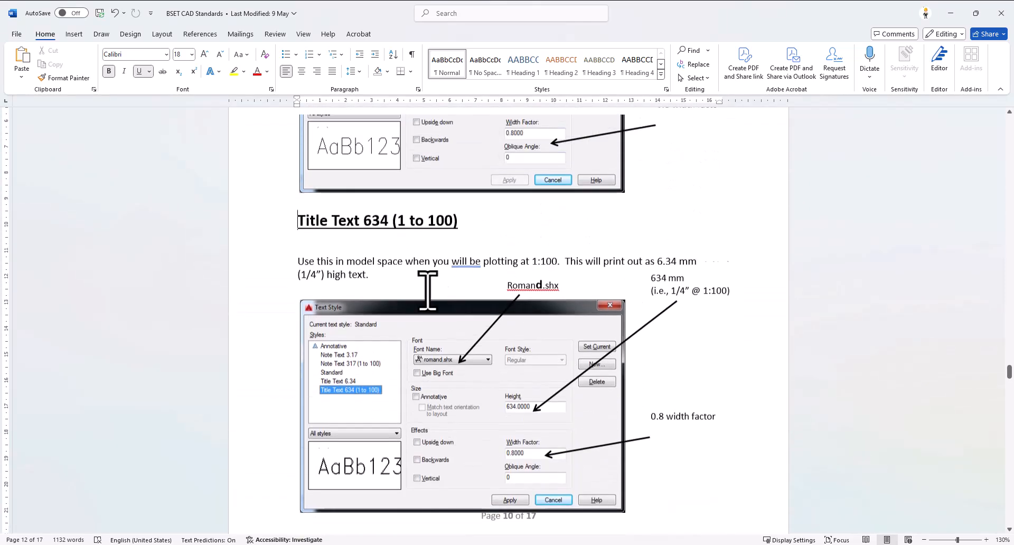
pyautogui.moveTo(464, 373); pyautogui.dragTo(309, 372)
pyautogui.rightClick(312, 373)
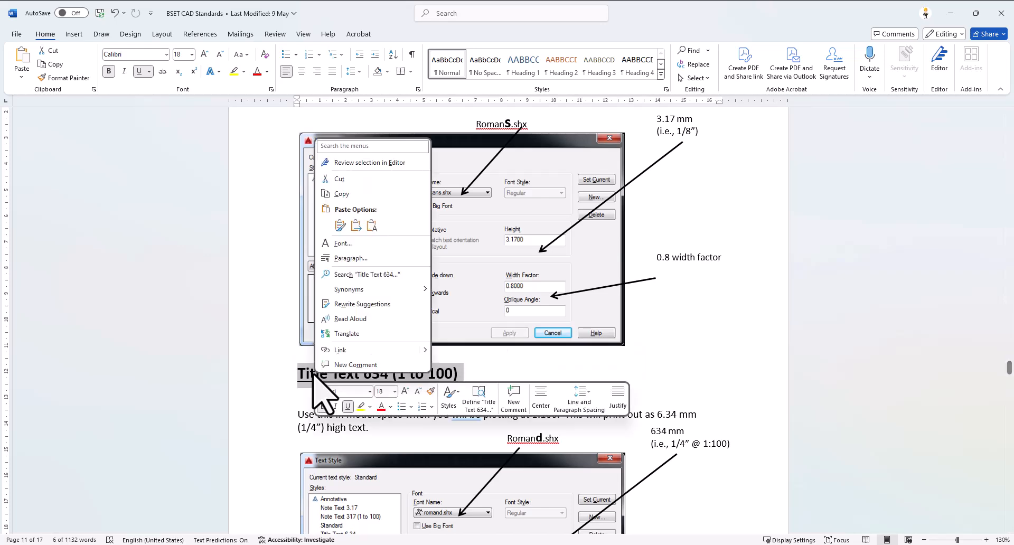
pyautogui.click(341, 194)
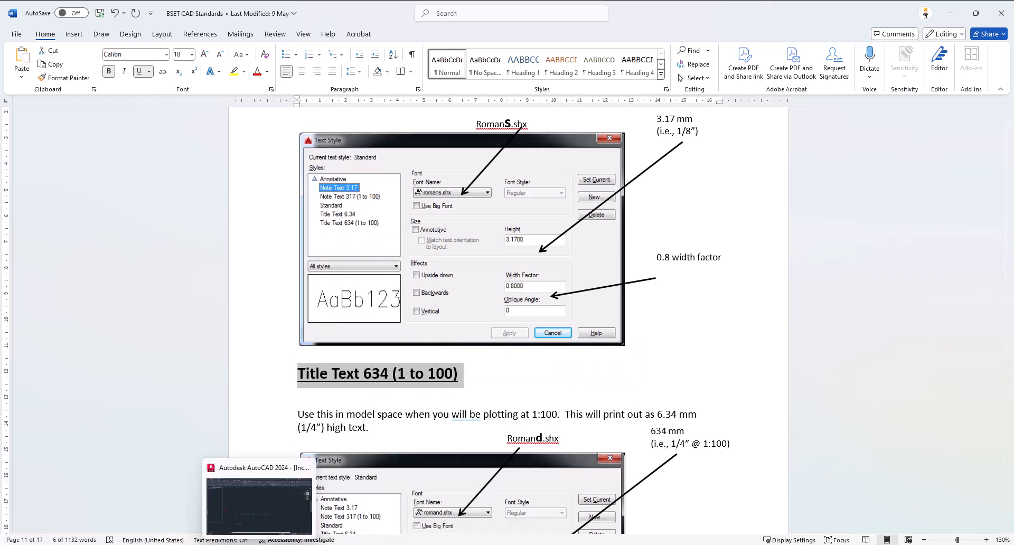
# - Return to AutoCAD and create the new text style with the copied name "Title Text 634 (1 to 100)"
pyautogui.click(275, 499)
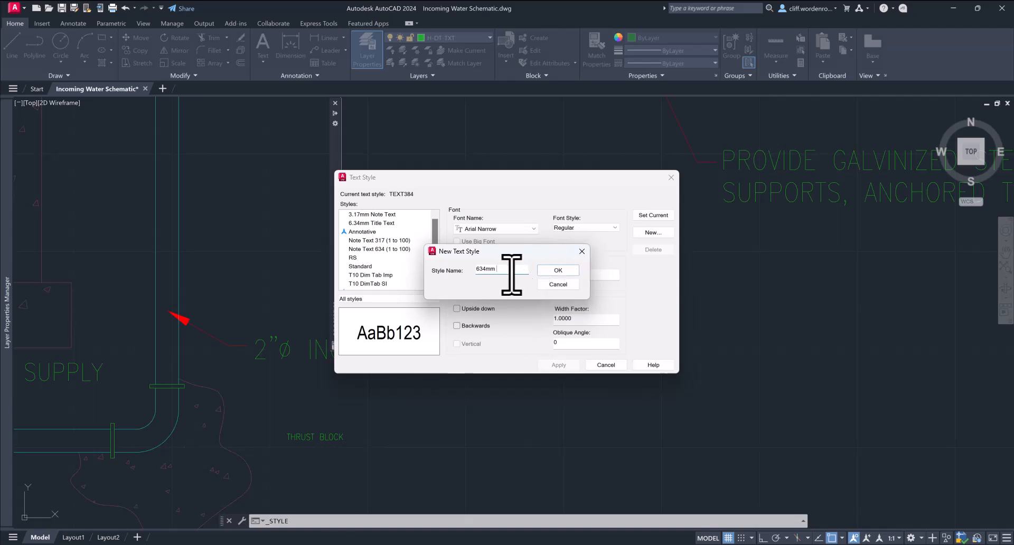
pyautogui.moveTo(512, 272); pyautogui.dragTo(461, 272)
pyautogui.hotkey('ctrl', 'v')
pyautogui.click(554, 273)
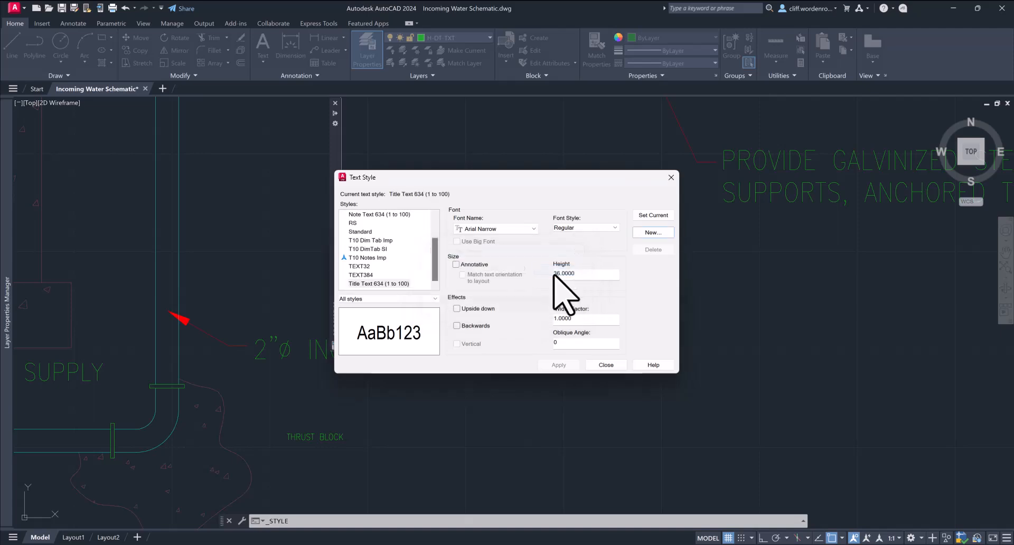
# - Compare the Note Text 634 (1 to 100) style's font, height and width factor with the Title Text 634 specification in the Word standards
pyautogui.click(363, 214)
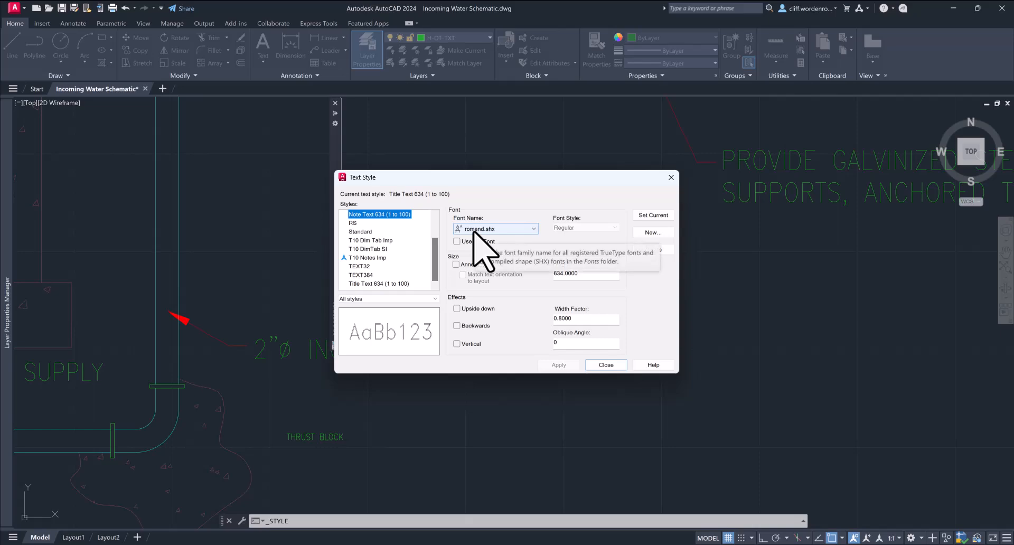
pyautogui.click(275, 544)
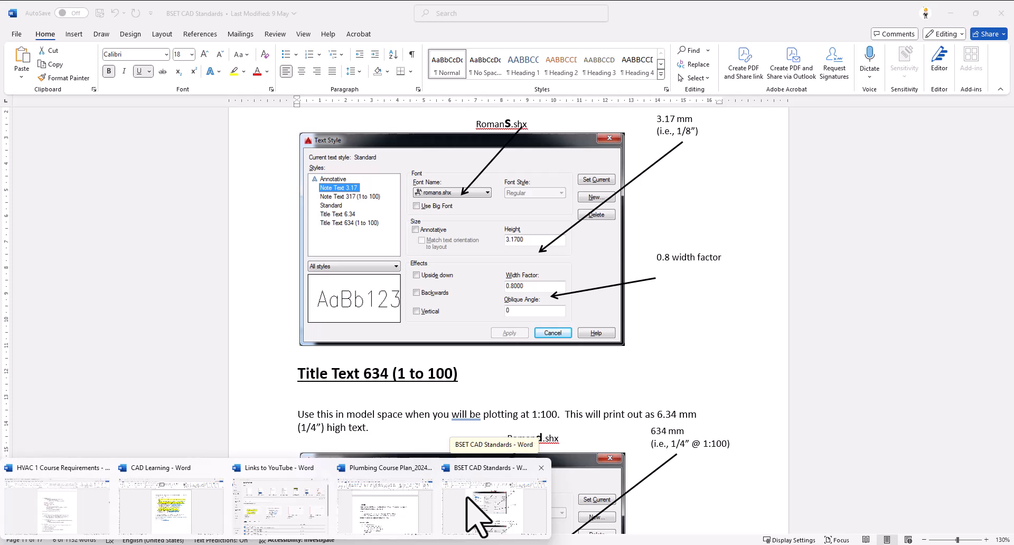
pyautogui.click(478, 515)
pyautogui.scroll(-3, 430, 370)
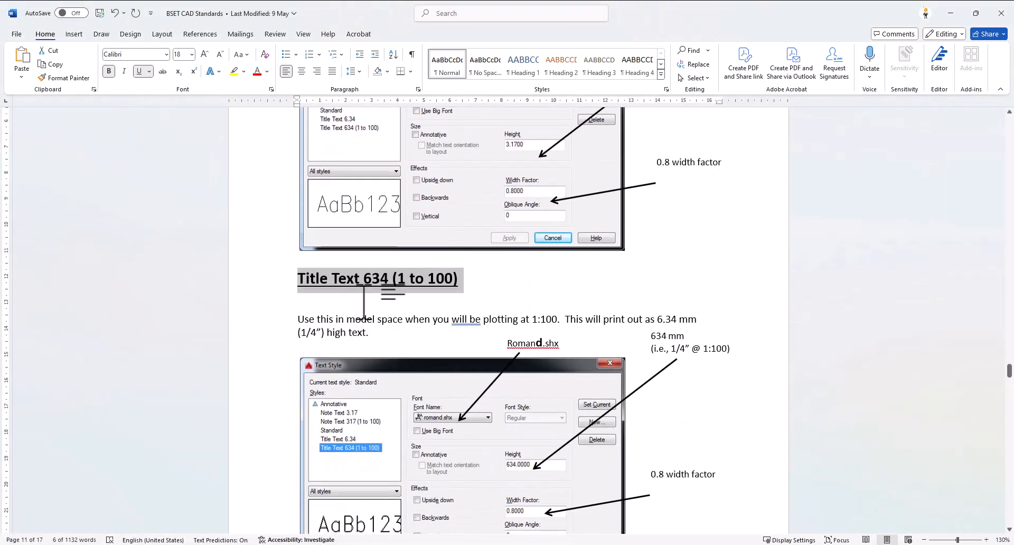
pyautogui.scroll(-1, 362, 292)
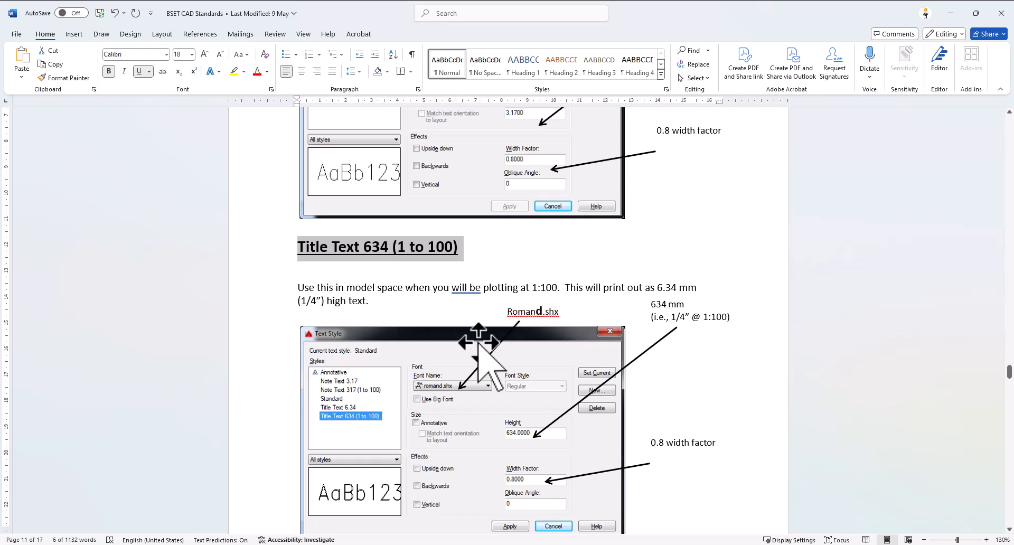
pyautogui.moveTo(259, 544)
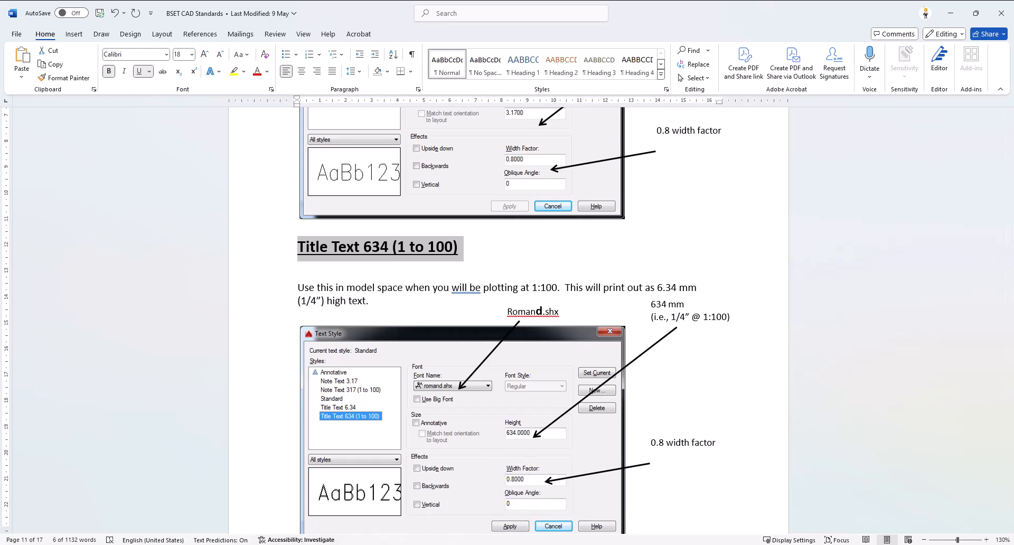
pyautogui.click(259, 502)
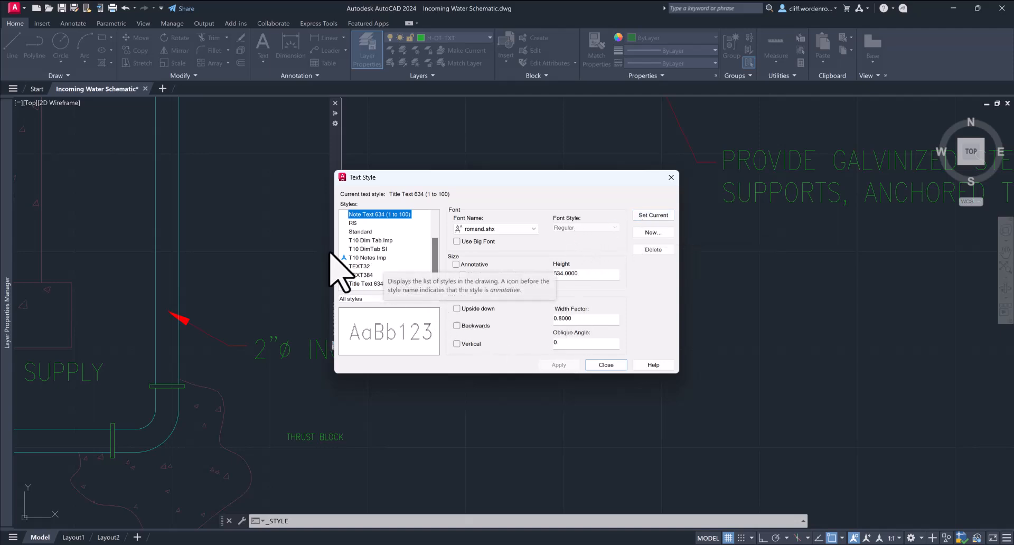
pyautogui.scroll(2, 424, 247)
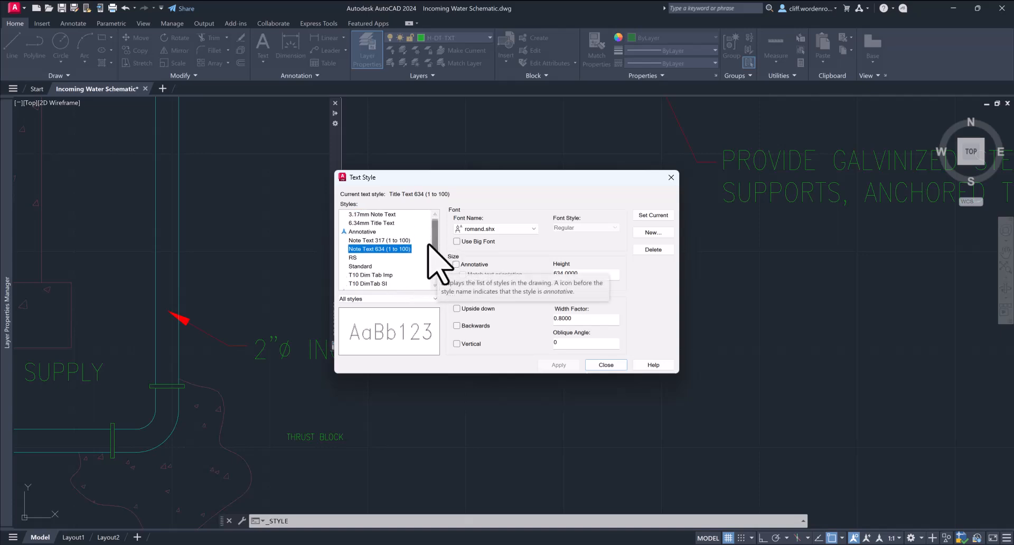
# - Review the font, height and width factor of the Note Text 317 (1 to 100), 3.17mm Note Text and 6.34mm Title Text styles, and close the text style manager
pyautogui.click(390, 240)
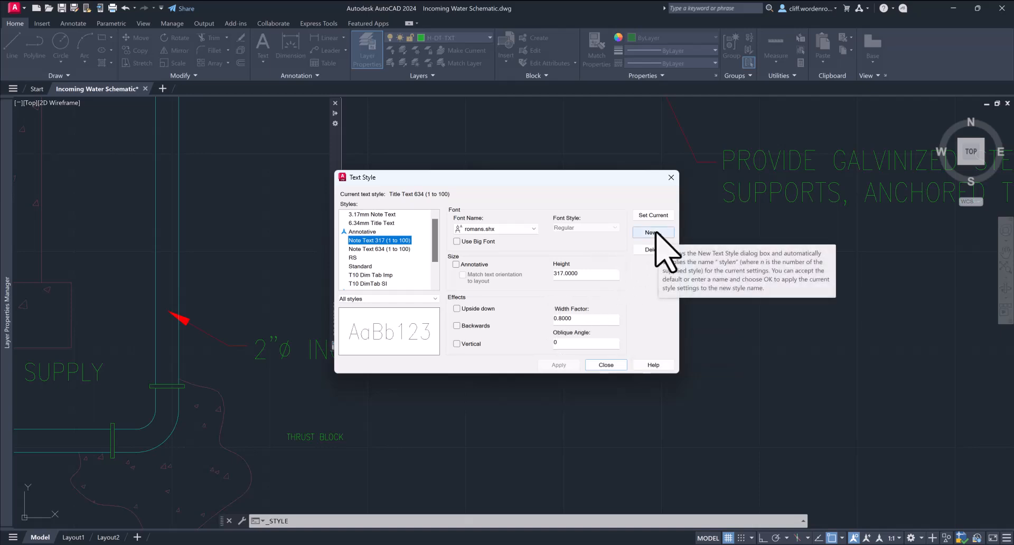
pyautogui.click(379, 214)
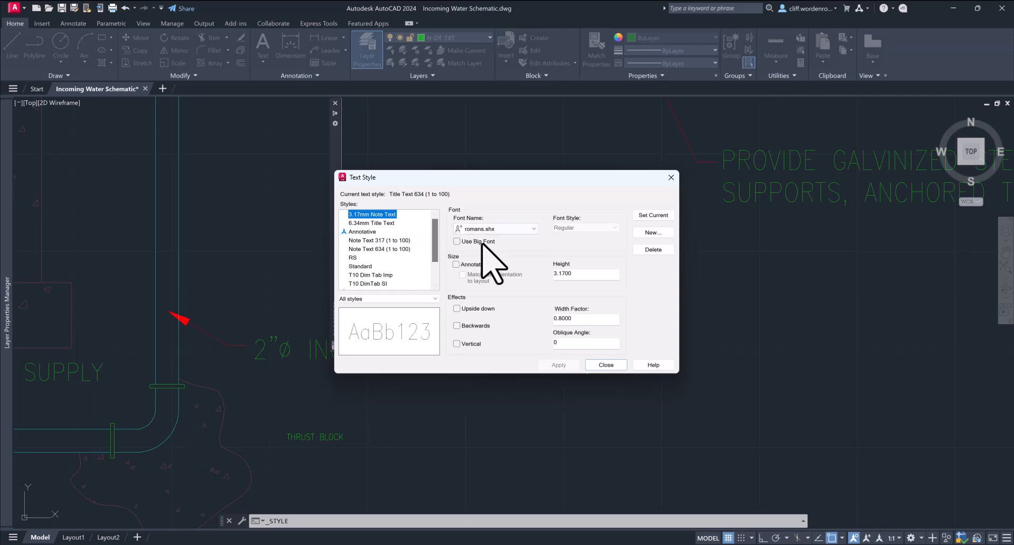
pyautogui.click(397, 223)
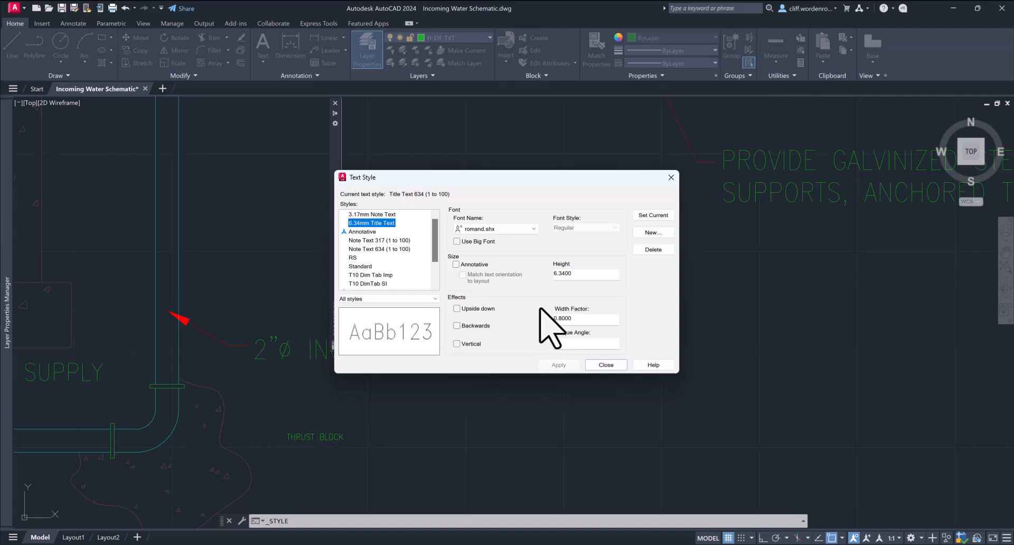
pyautogui.click(602, 365)
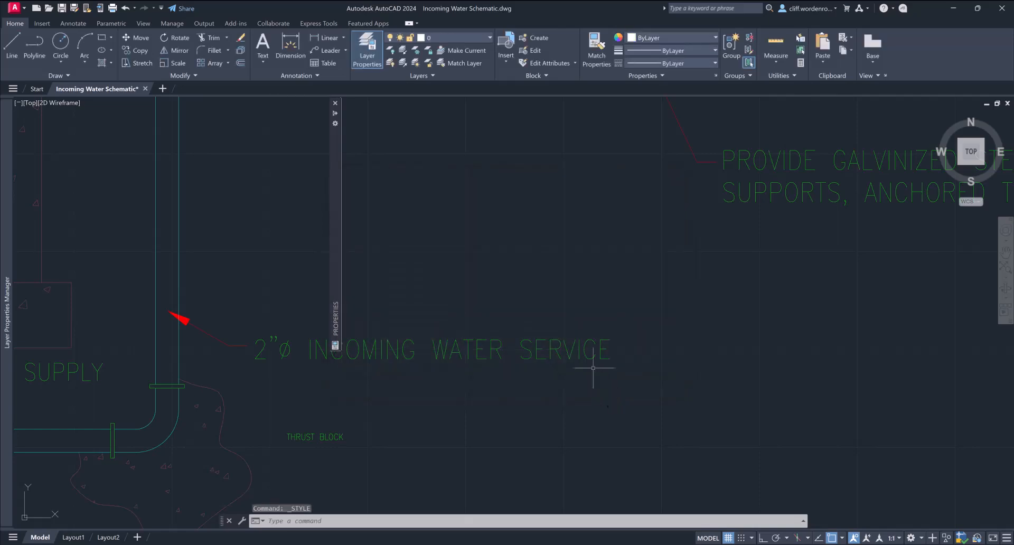
# - Switch to the BSET CAD Standards document in Word and read Appendix F's arrowhead, break size and dimension line settings for 1:100 plotting
pyautogui.click(285, 544)
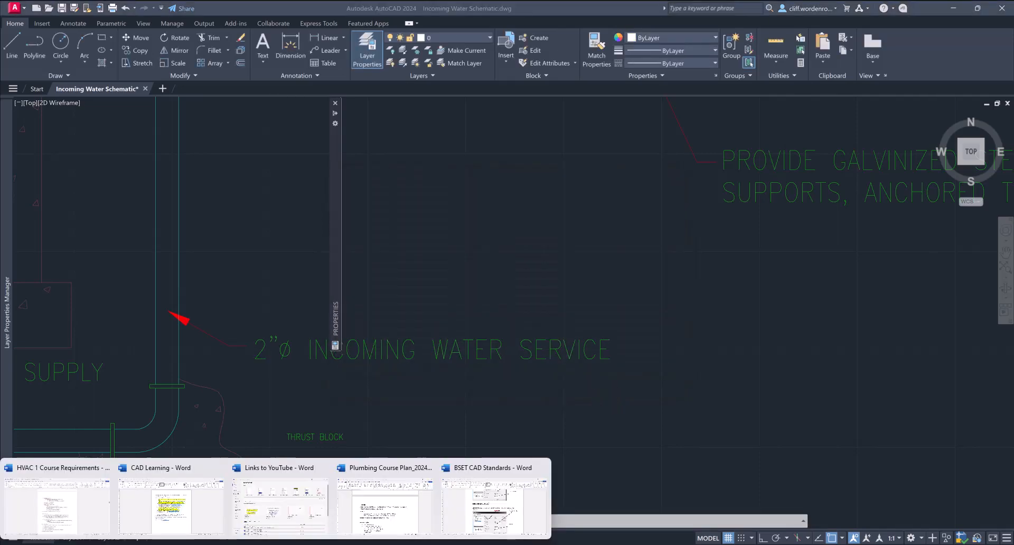
pyautogui.click(497, 508)
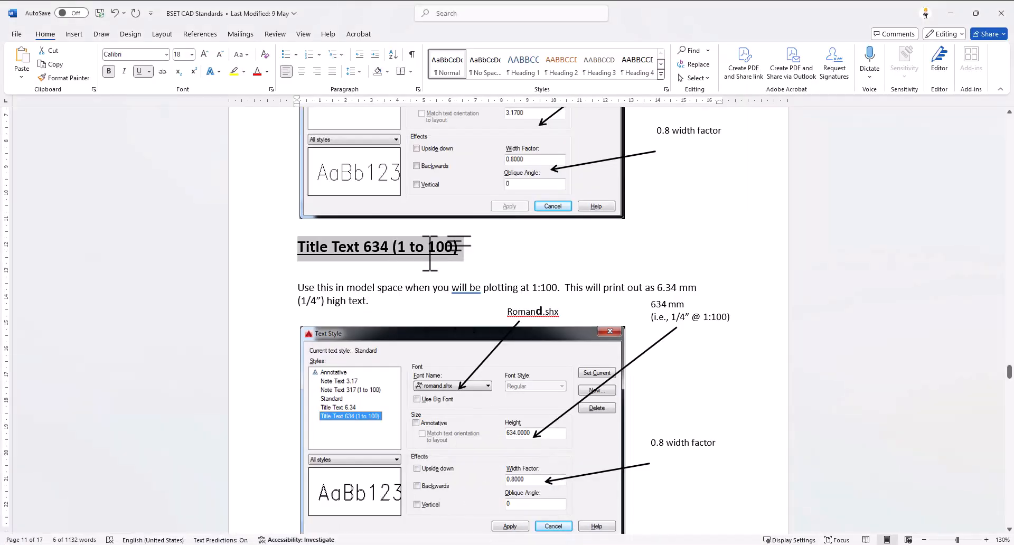
pyautogui.scroll(-15, 418, 248)
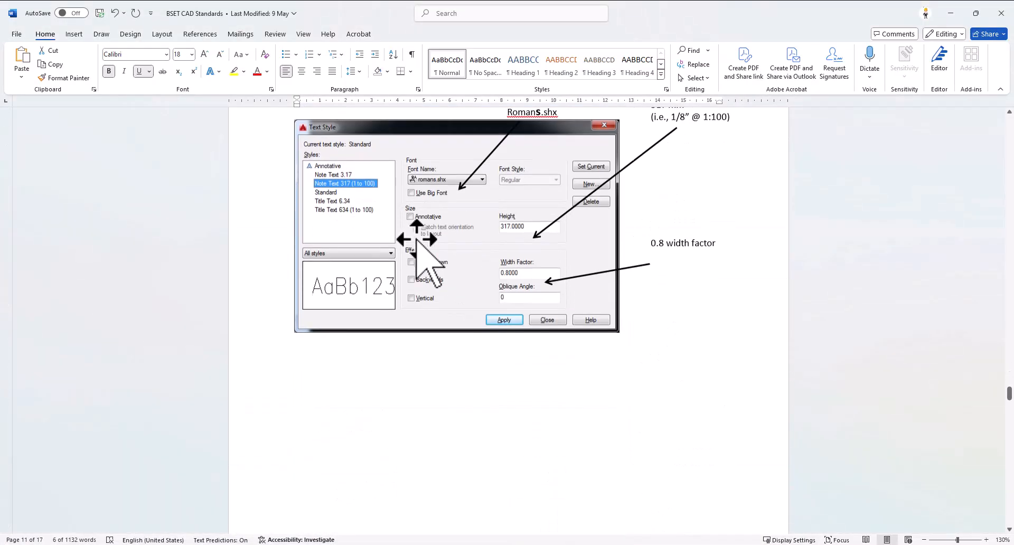
pyautogui.scroll(-8, 415, 248)
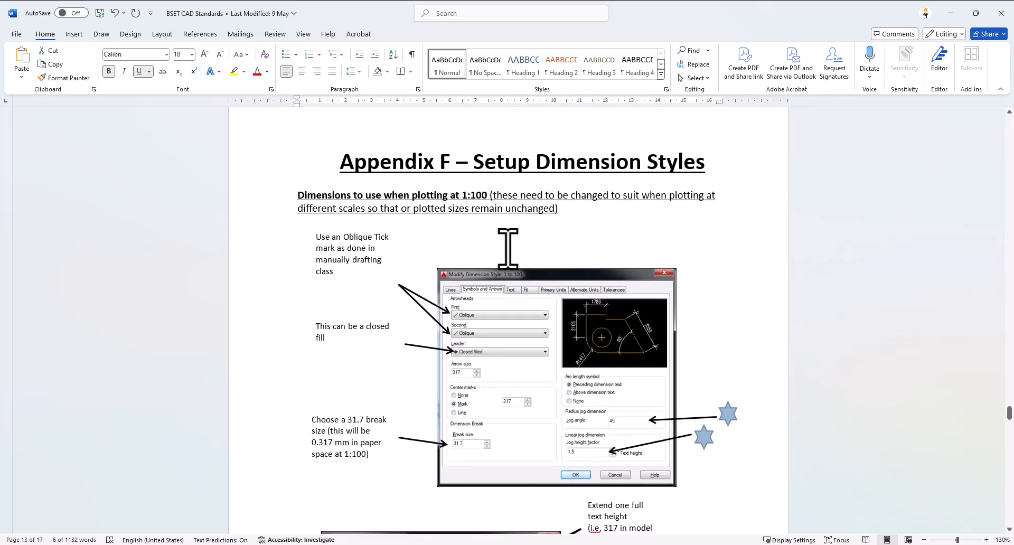
pyautogui.scroll(-1, 508, 248)
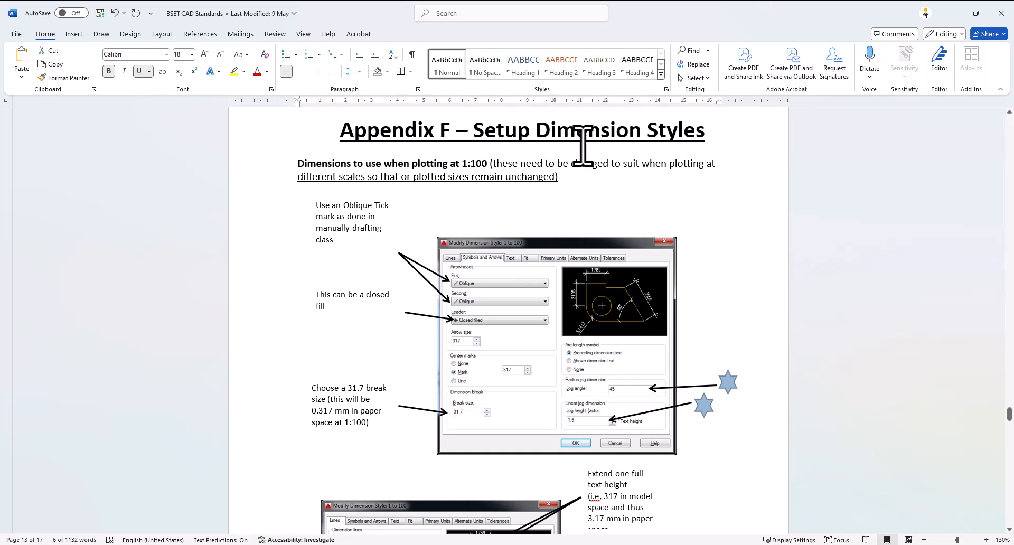
pyautogui.scroll(-1, 583, 145)
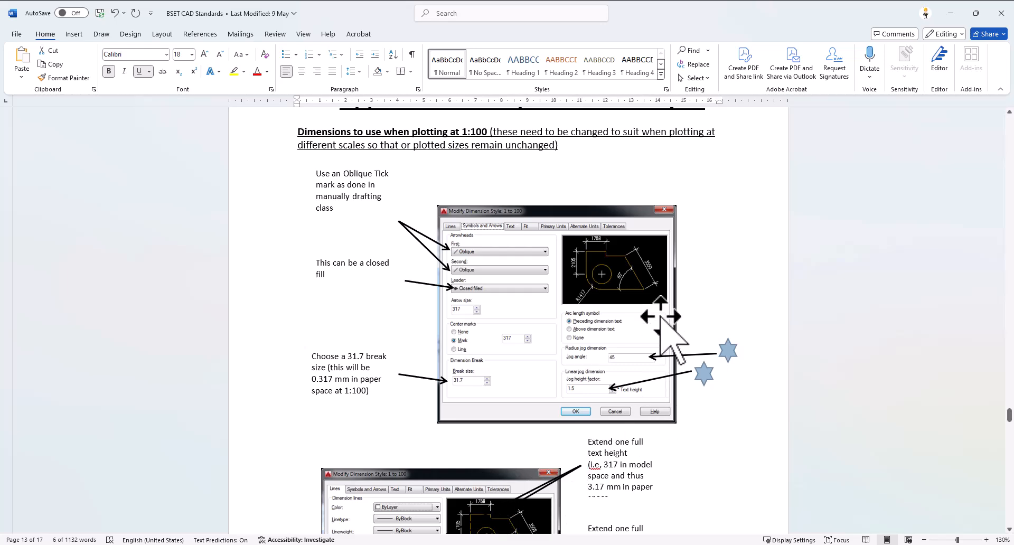
pyautogui.scroll(-3, 583, 259)
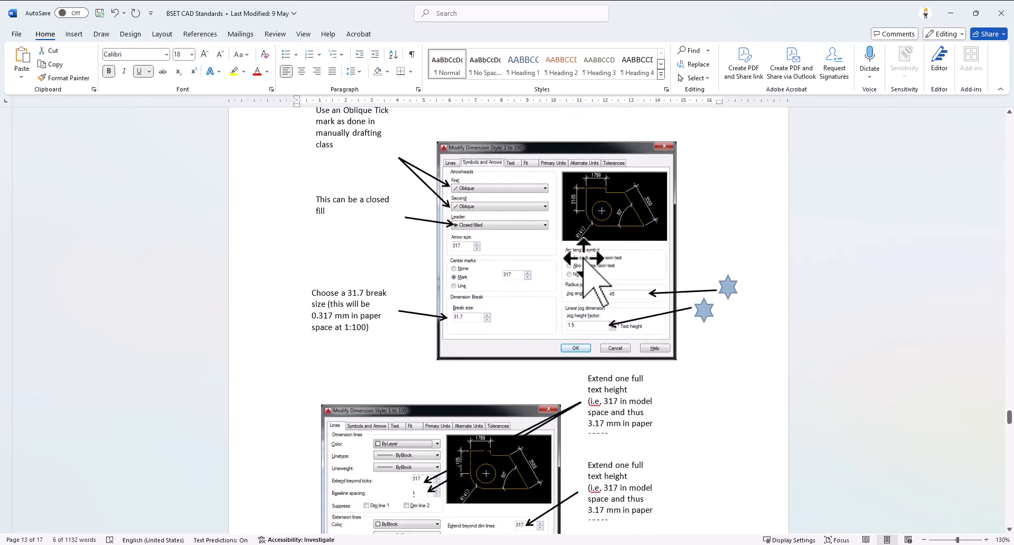
pyautogui.scroll(-5, 584, 258)
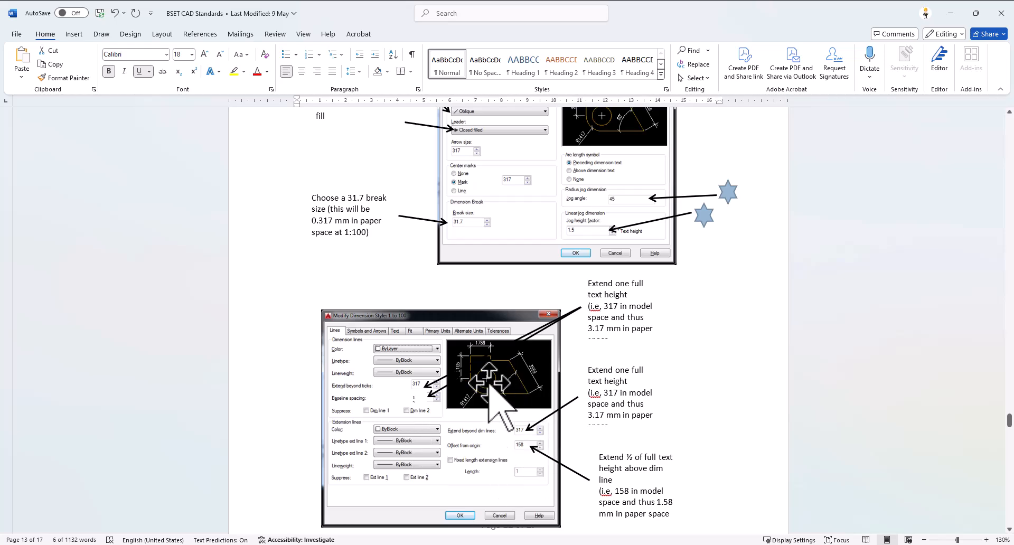
# - Read the text, fit and primary units dimension settings in Appendix F and return to the appendix heading
pyautogui.scroll(-6, 539, 359)
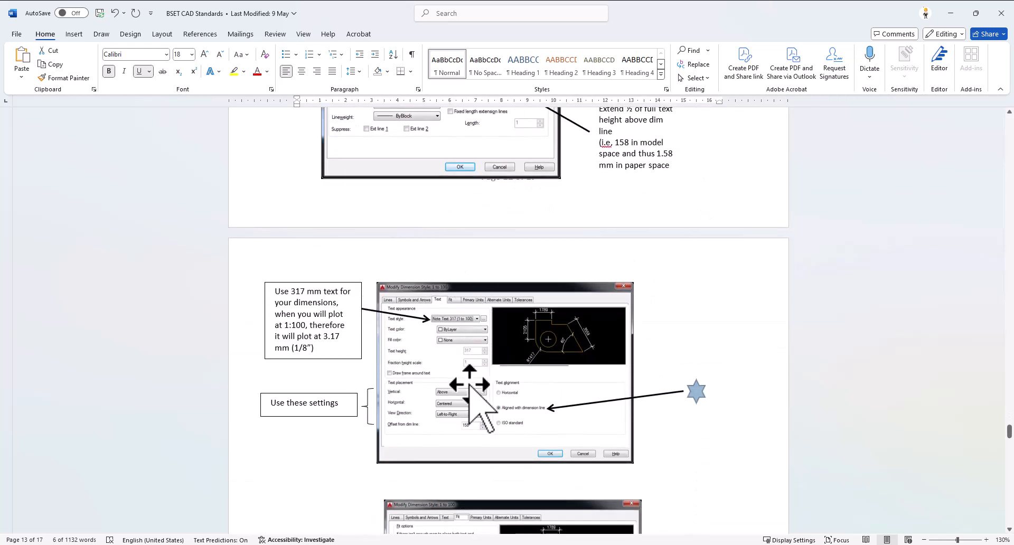
pyautogui.scroll(-3, 469, 386)
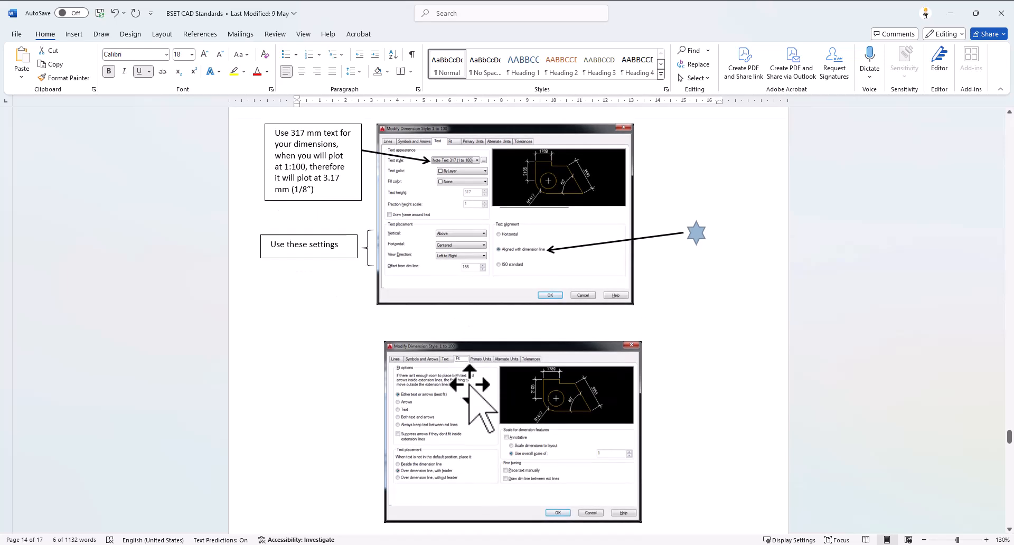
pyautogui.scroll(-1, 469, 383)
pyautogui.scroll(-1, 467, 367)
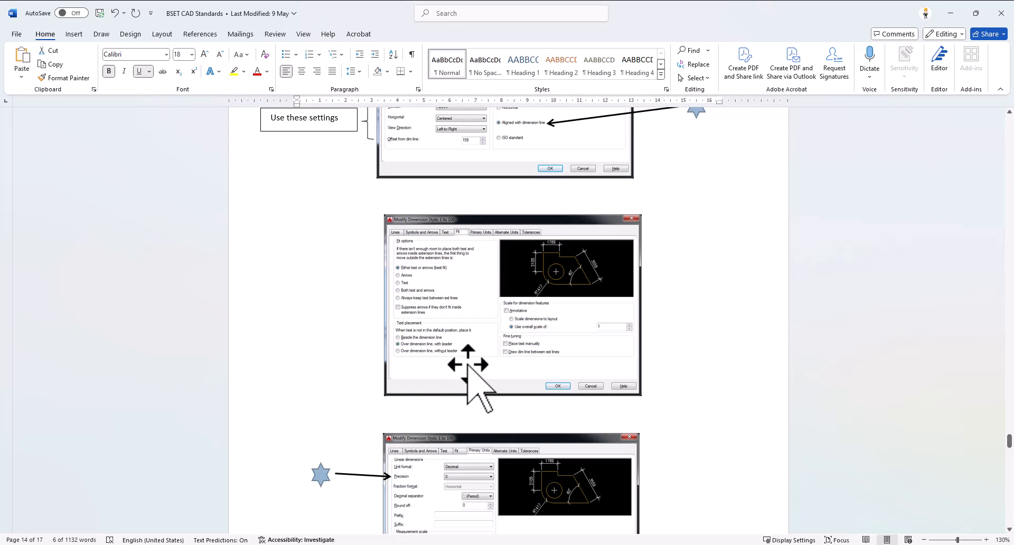
pyautogui.scroll(-2, 468, 364)
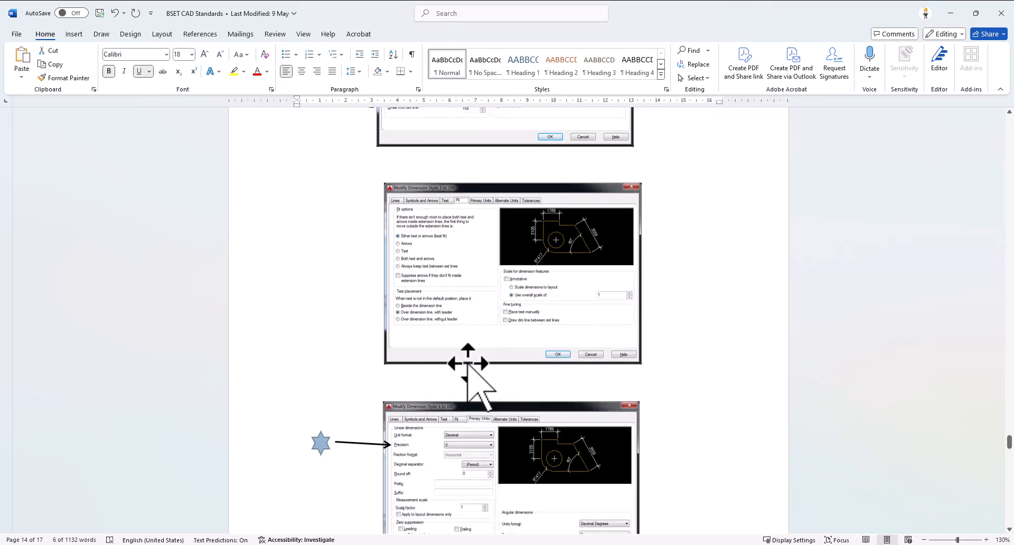
pyautogui.scroll(-1, 467, 365)
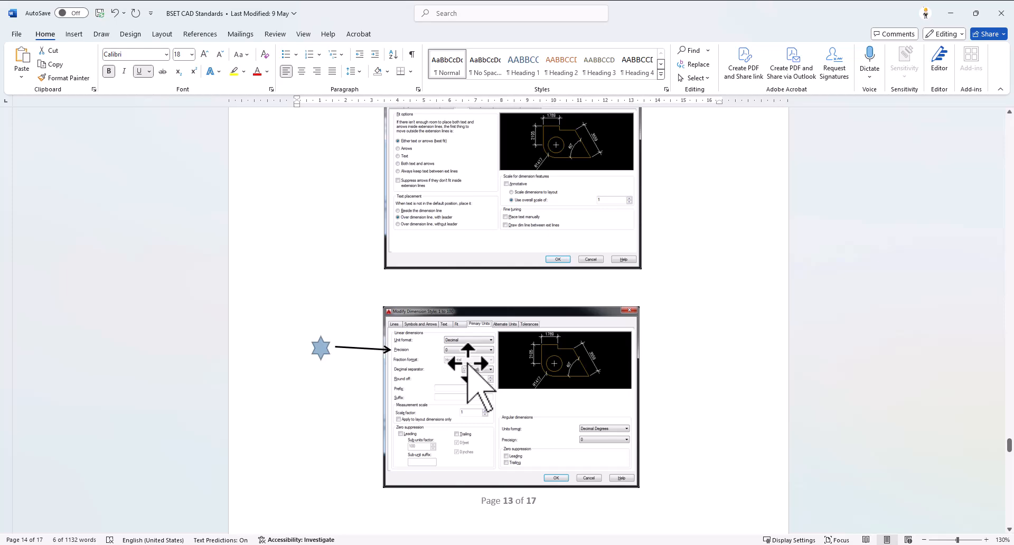
pyautogui.scroll(6, 467, 364)
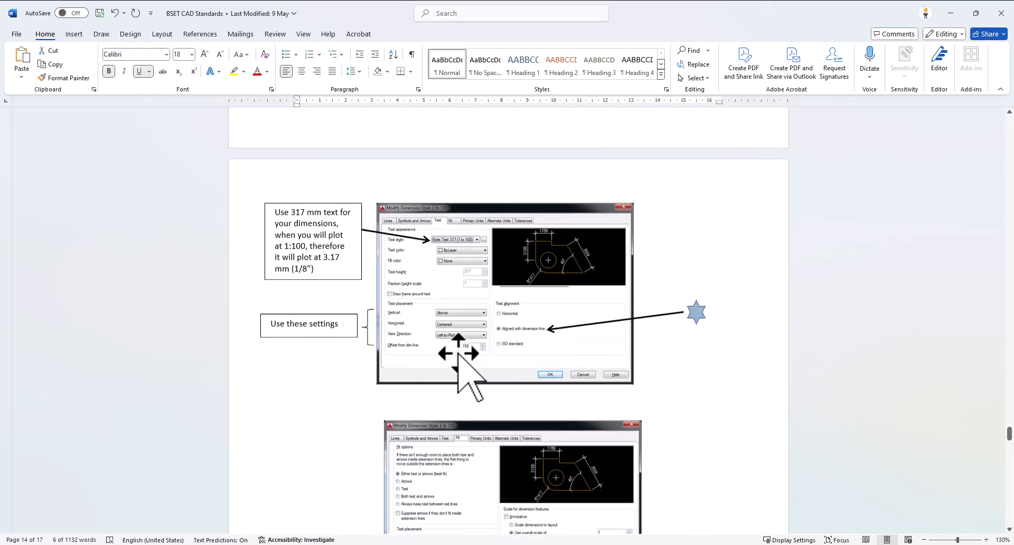
pyautogui.scroll(14, 458, 355)
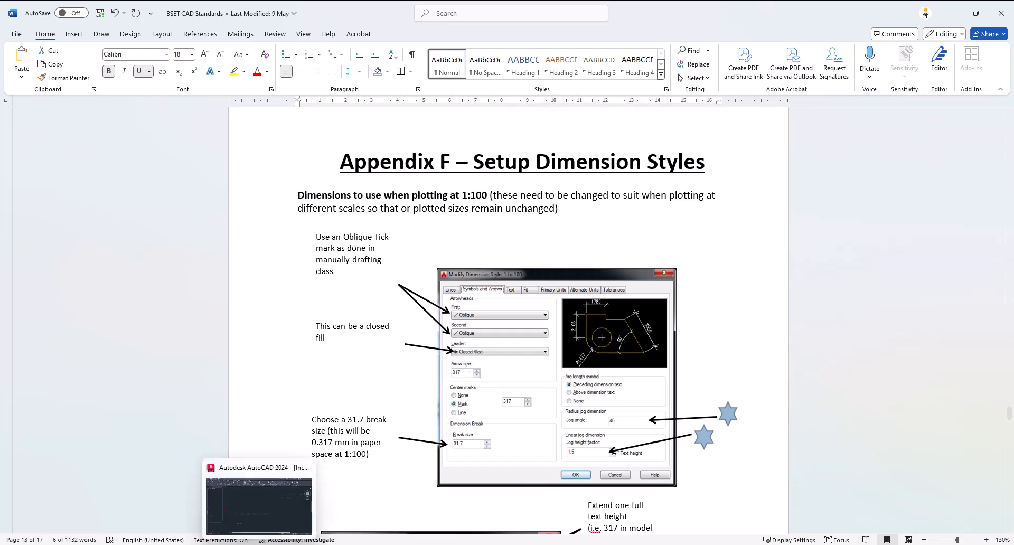
# - Switch back to AutoCAD and open the Style 1 to 100 dimension style for modification
pyautogui.click(258, 543)
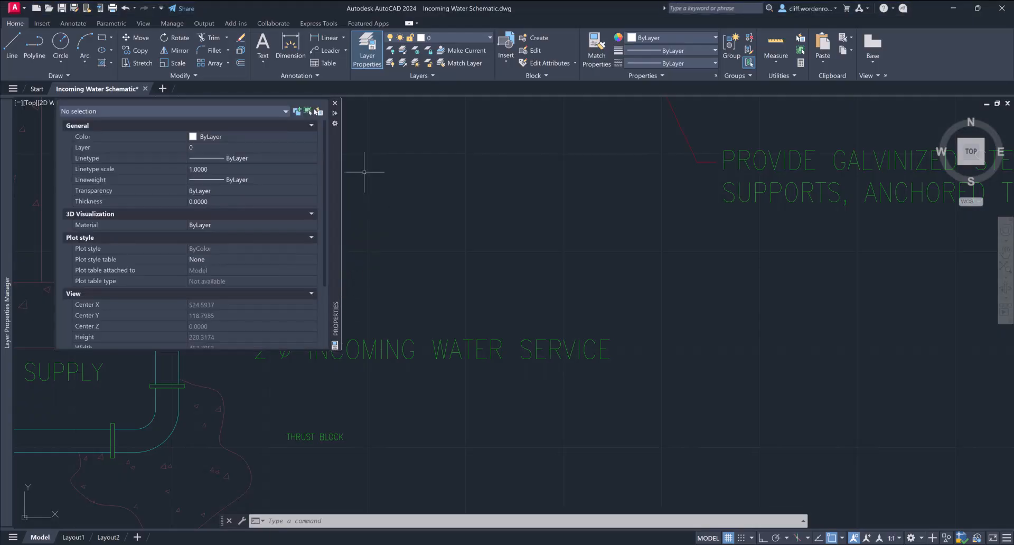
pyautogui.click(319, 75)
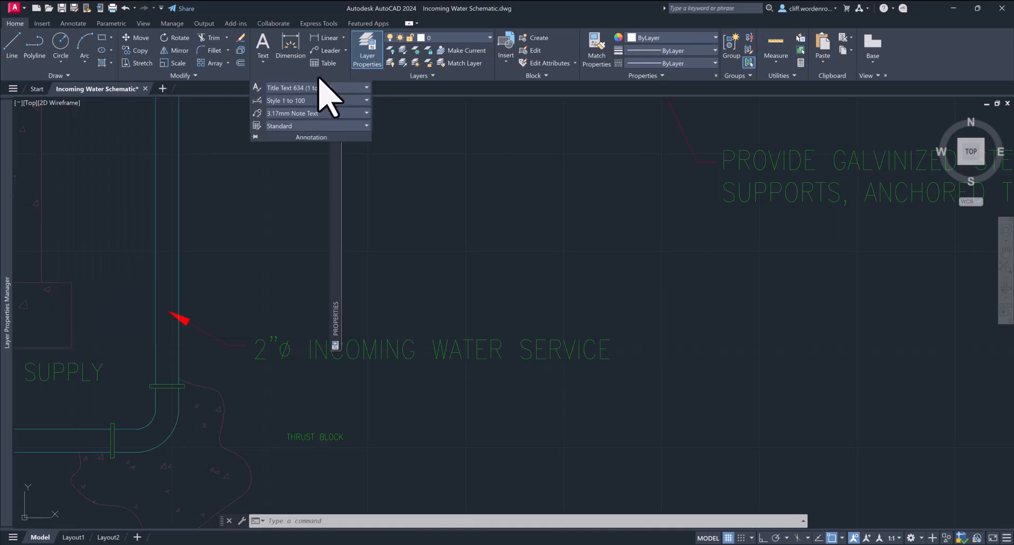
pyautogui.click(256, 101)
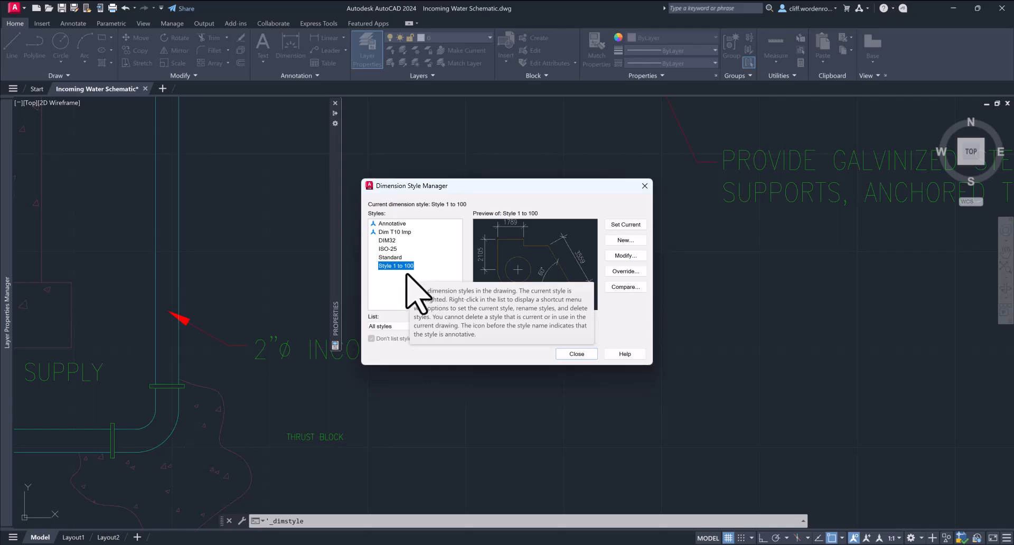
pyautogui.click(623, 257)
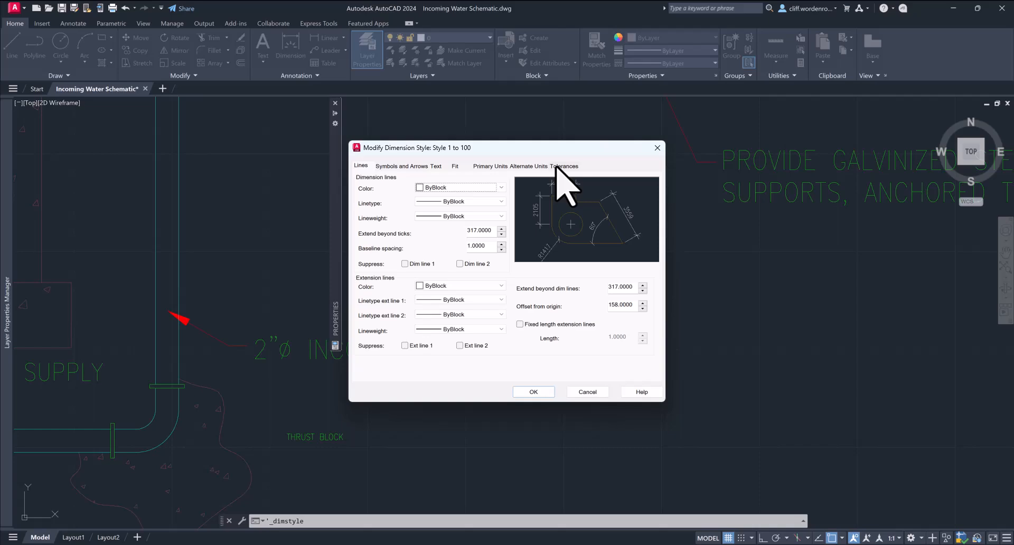
# - Review the symbols and arrows, text, fit, primary units and alternate units settings of Style 1 to 100, and leave without saving changes
pyautogui.click(401, 166)
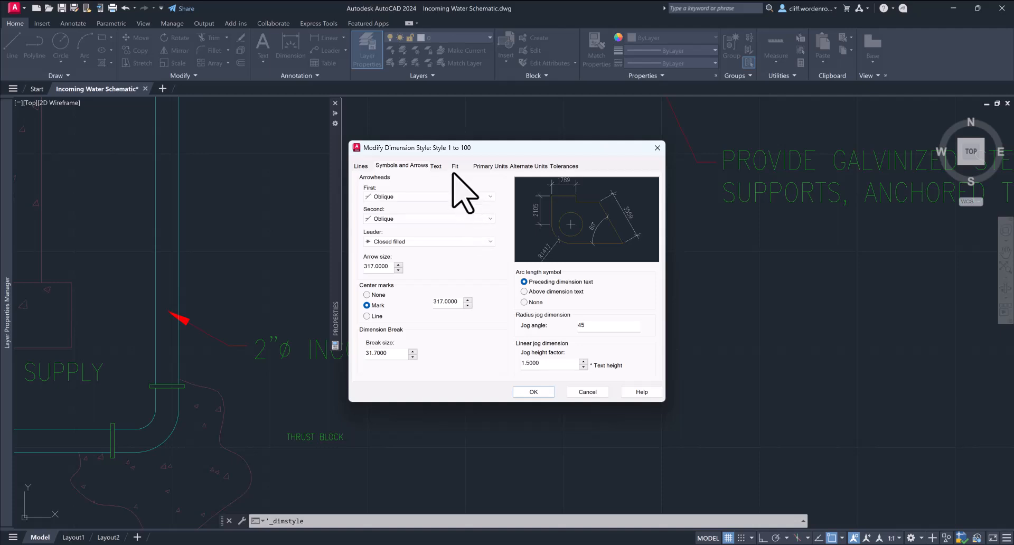
pyautogui.click(438, 166)
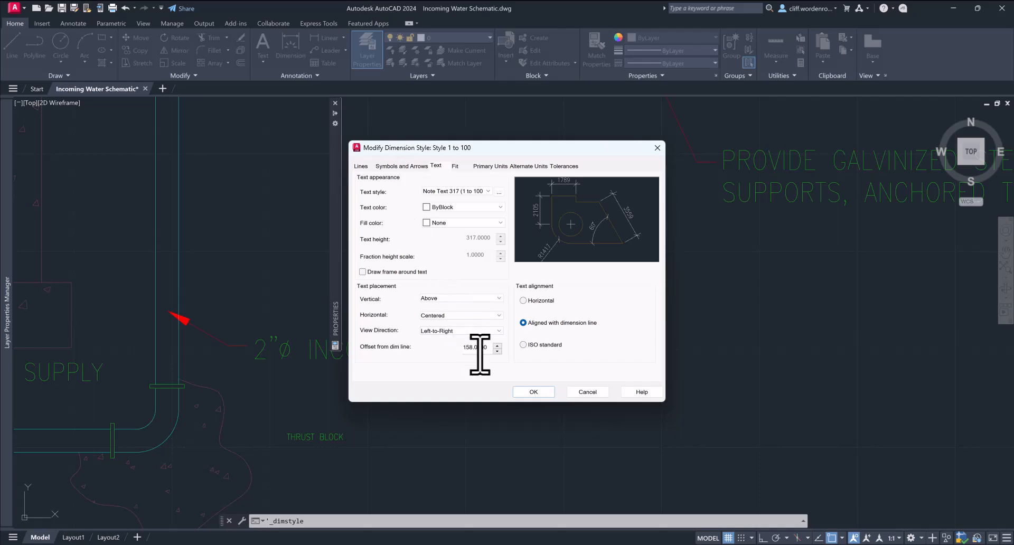
pyautogui.click(461, 165)
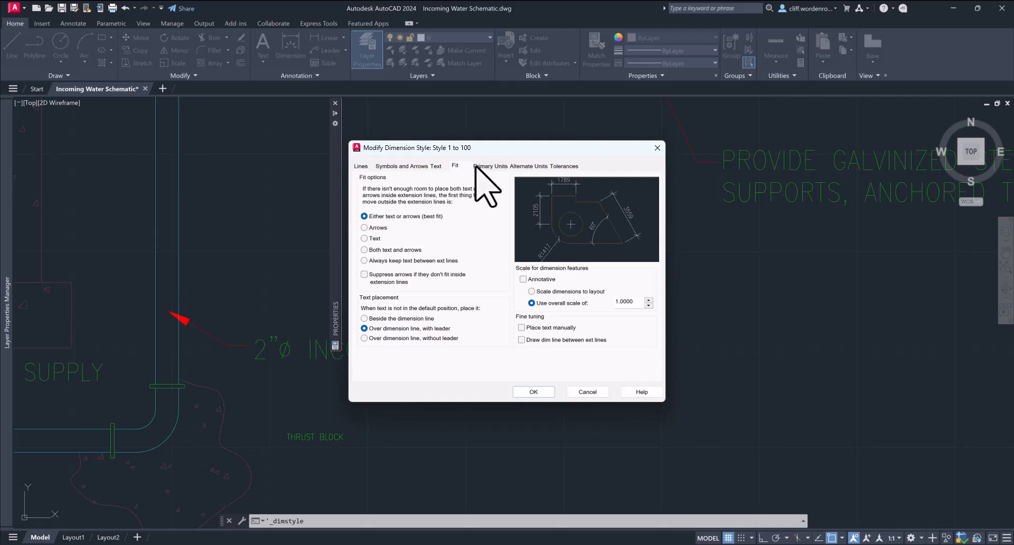
pyautogui.click(479, 166)
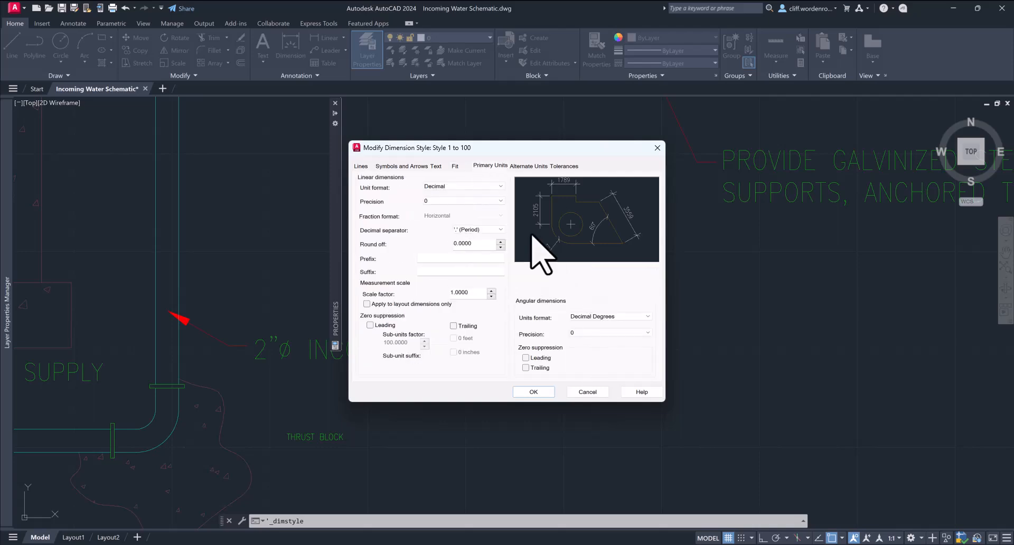
pyautogui.click(528, 167)
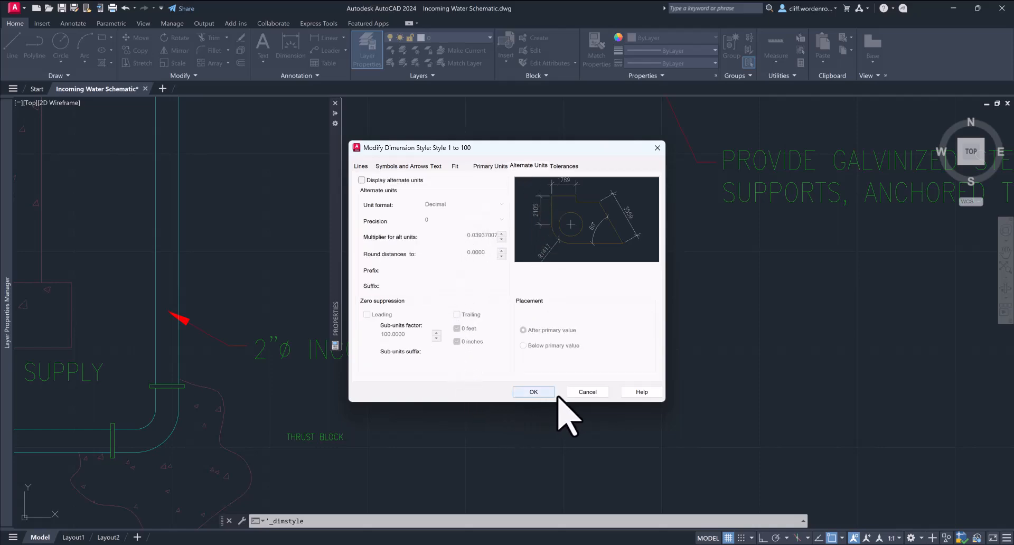
pyautogui.click(588, 392)
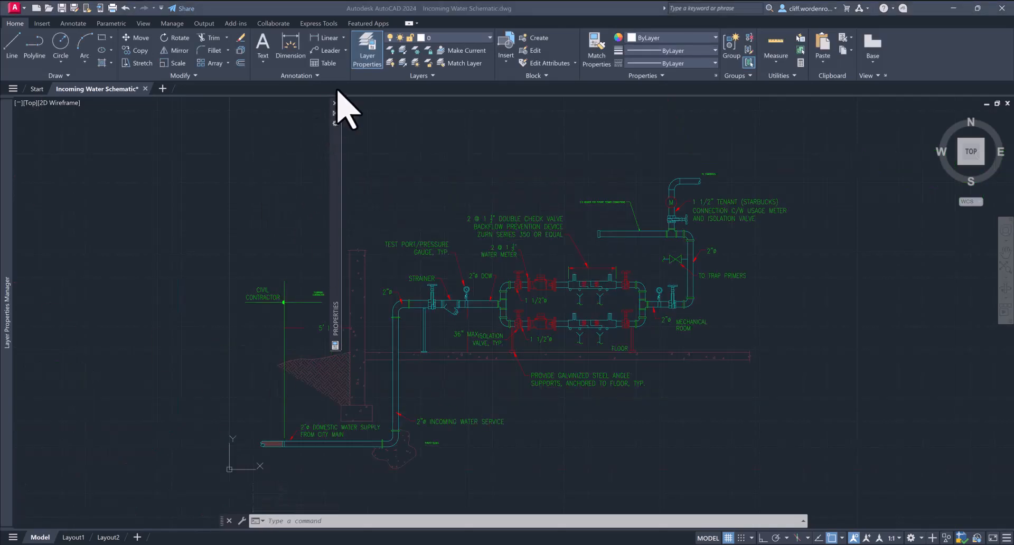
# - Open the multileader style manager, view the new-style options based on 3.17mm Note Text, and cancel creating the new style
pyautogui.click(439, 242)
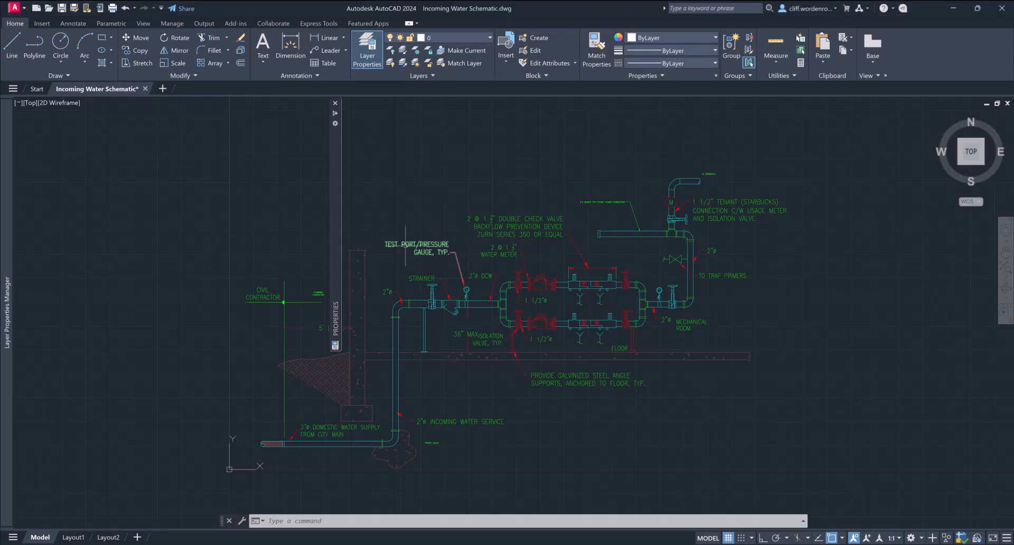
pyautogui.scroll(8, 459, 259)
pyautogui.scroll(-4, 459, 260)
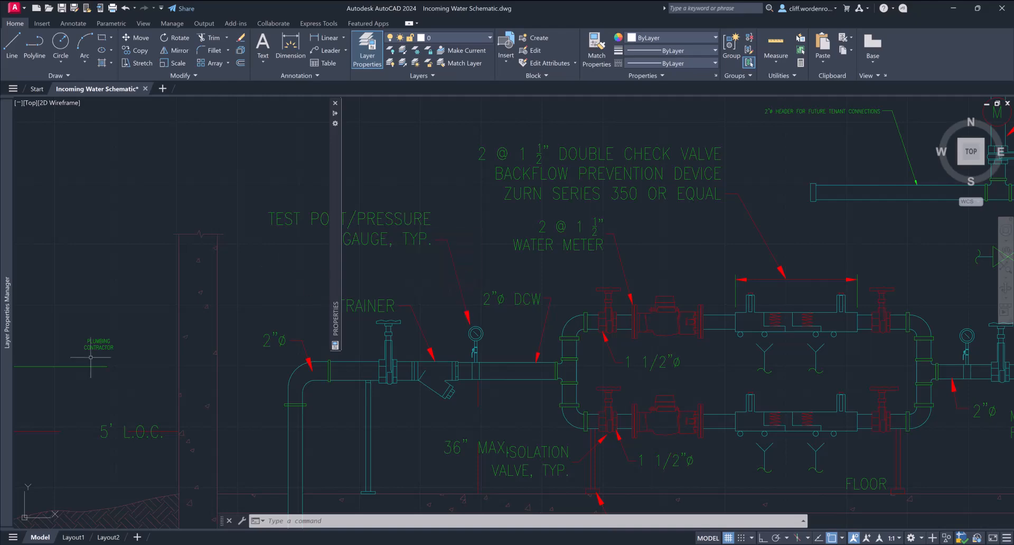
pyautogui.click(309, 75)
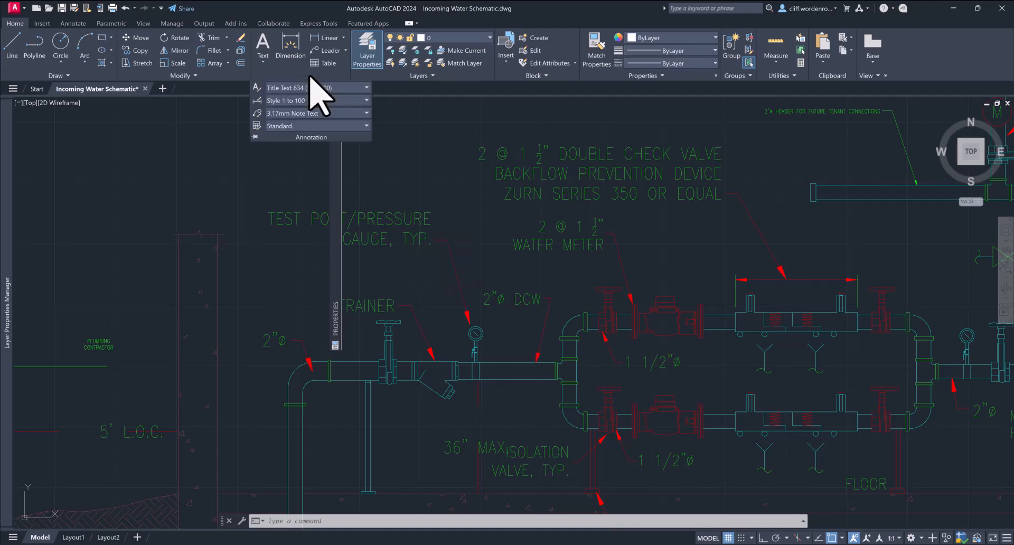
pyautogui.click(257, 115)
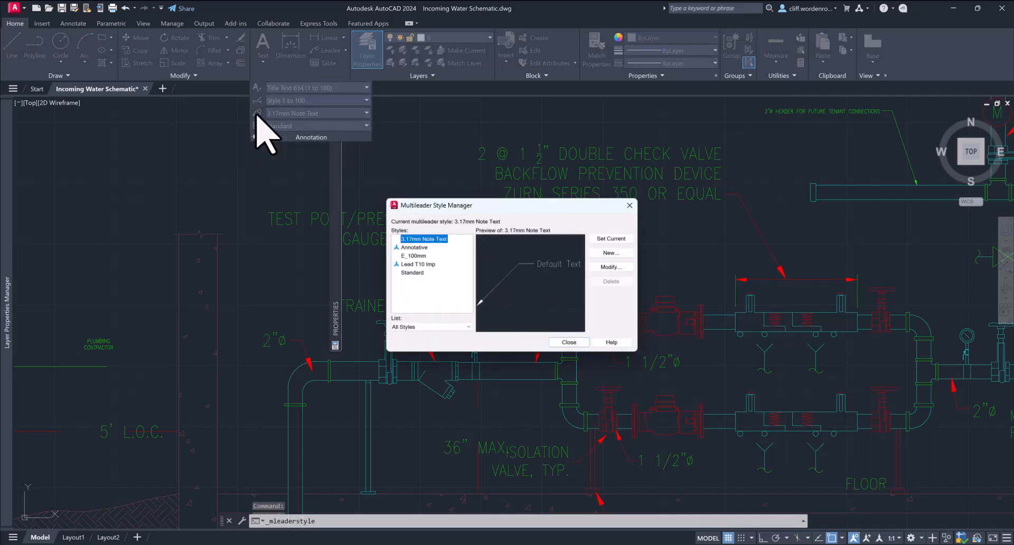
pyautogui.click(606, 249)
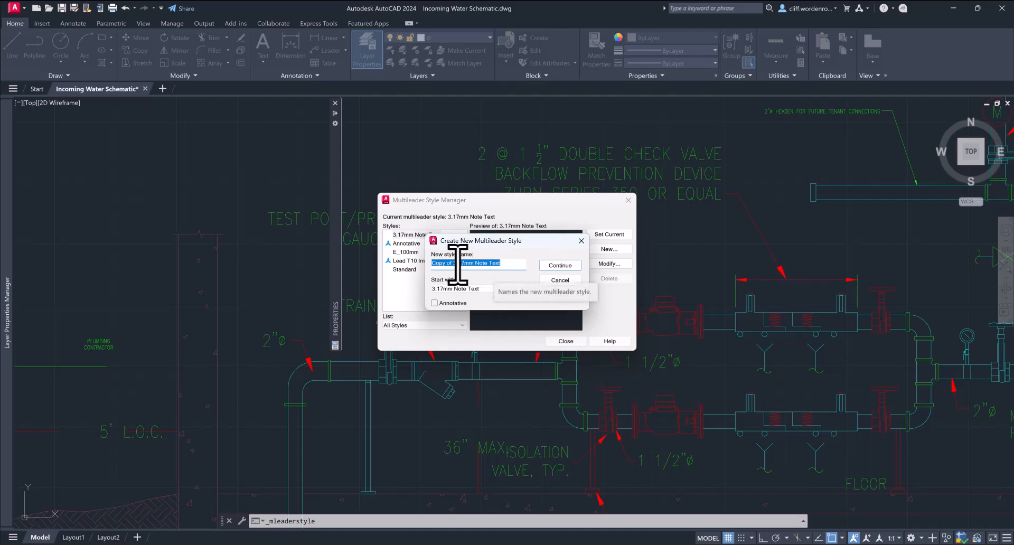
pyautogui.click(561, 284)
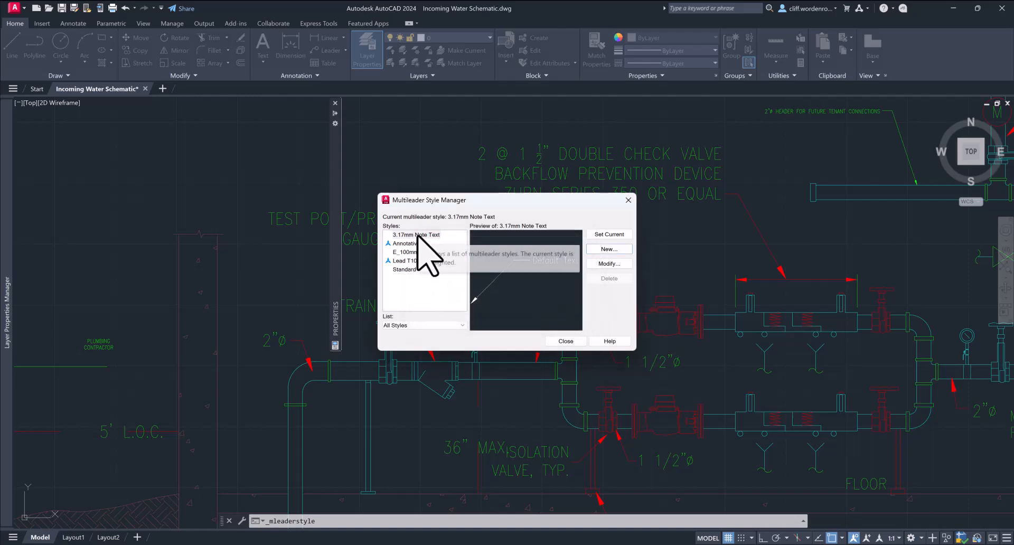
# - Review the leader format, leader structure and content settings of the 3.17mm Note Text multileader style, and leave without saving changes
pyautogui.click(610, 264)
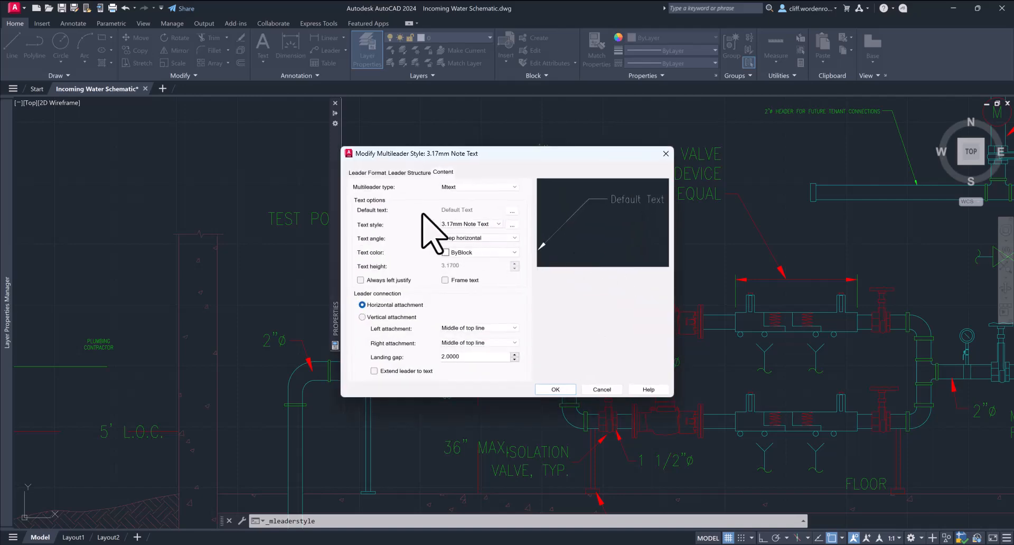
pyautogui.click(367, 173)
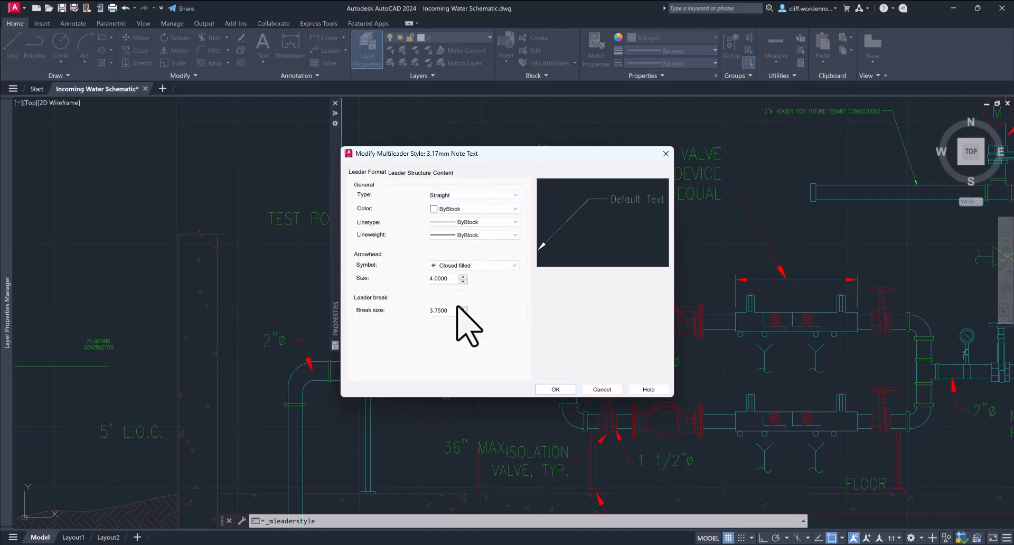
pyautogui.click(417, 173)
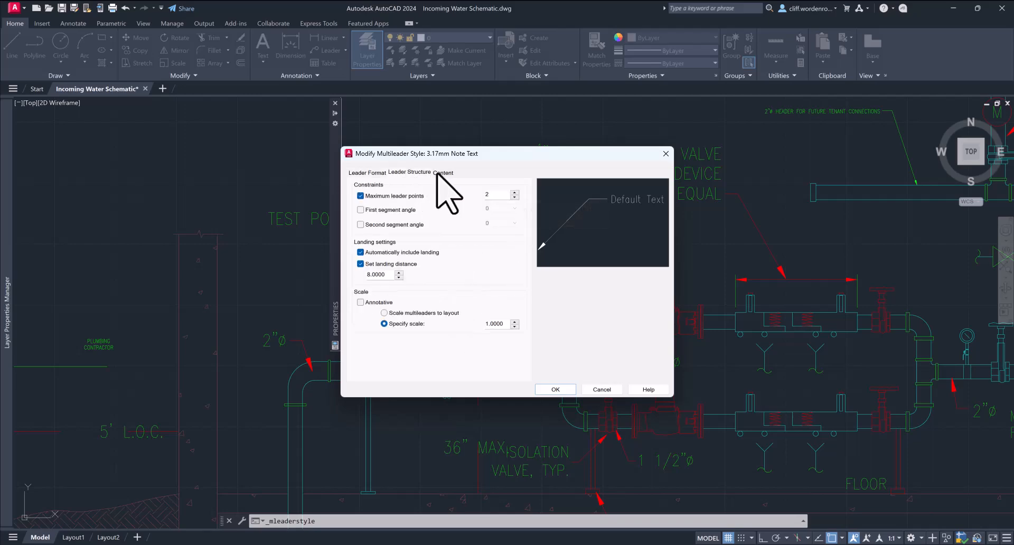
pyautogui.click(440, 174)
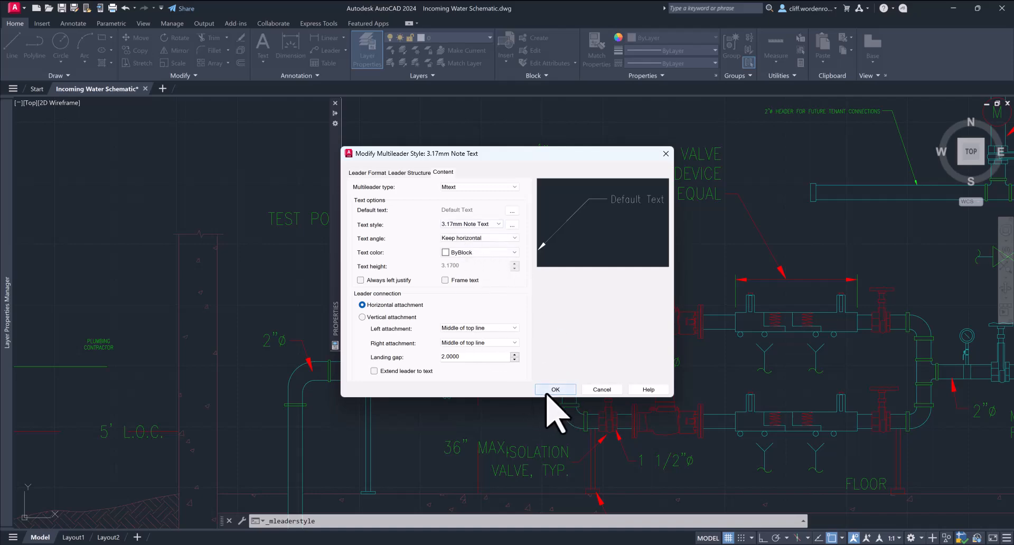
pyautogui.click(588, 391)
pyautogui.click(560, 336)
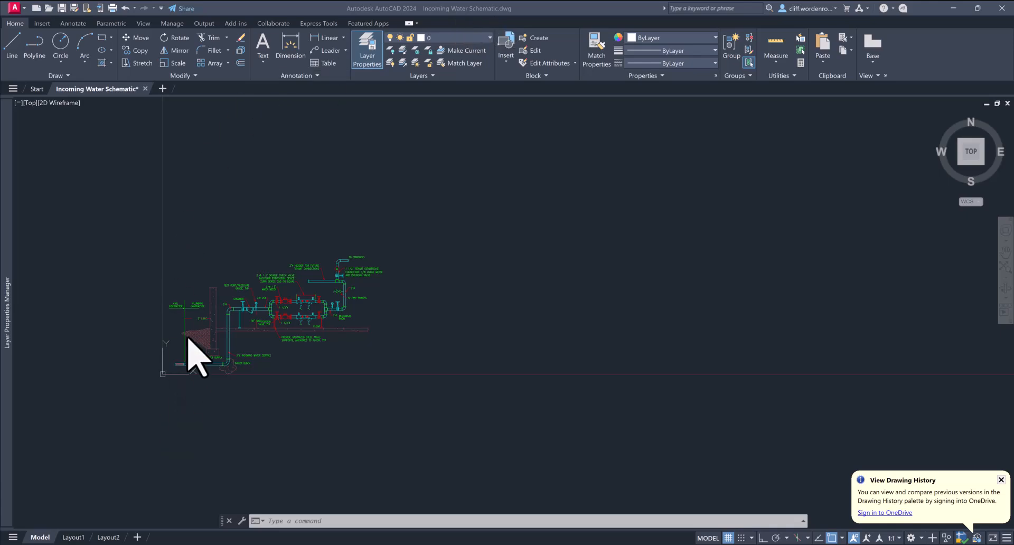
# - Examine the drawing's layer list and check the layer of the double check valve backflow prevention note, leaving nothing selected
pyautogui.scroll(5, 193, 354)
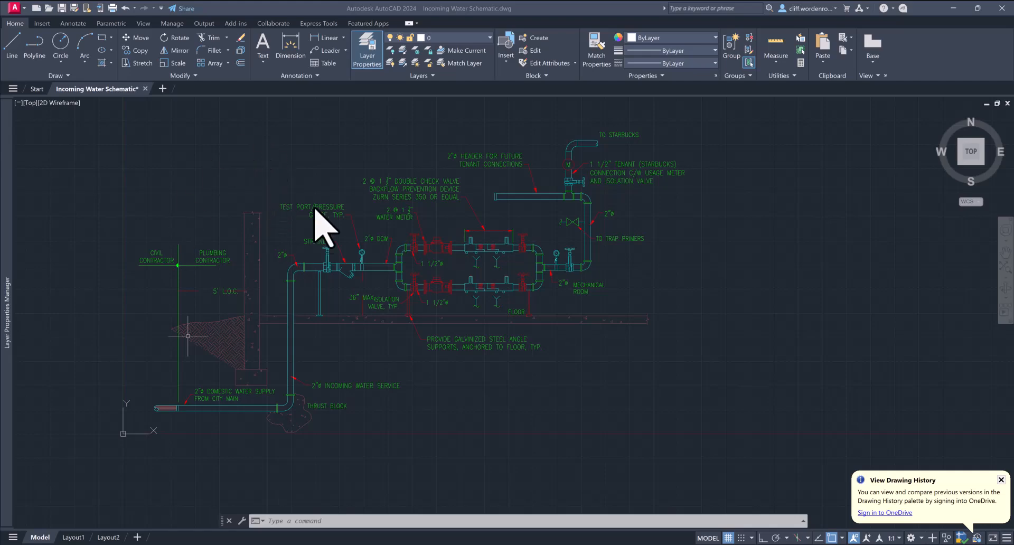
pyautogui.click(446, 39)
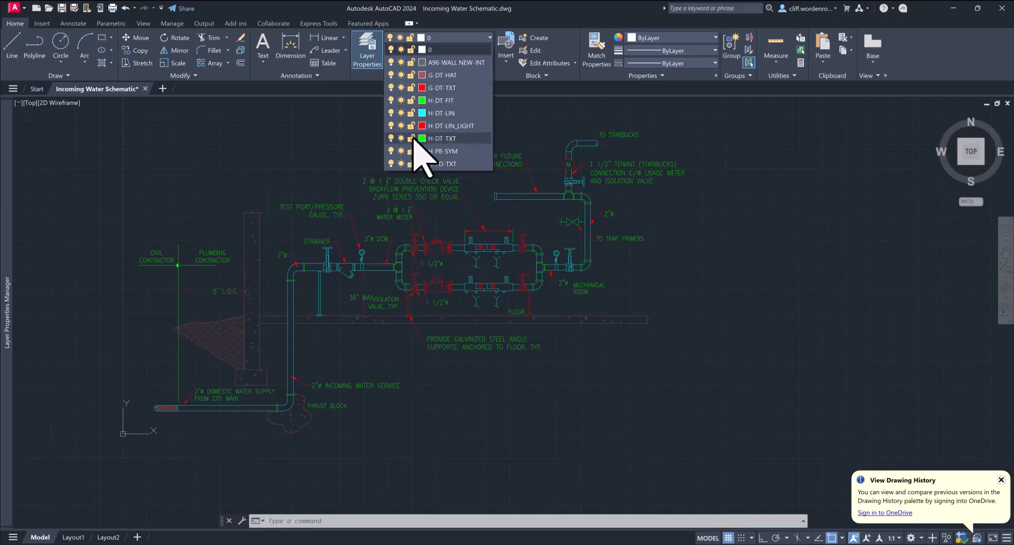
pyautogui.click(353, 152)
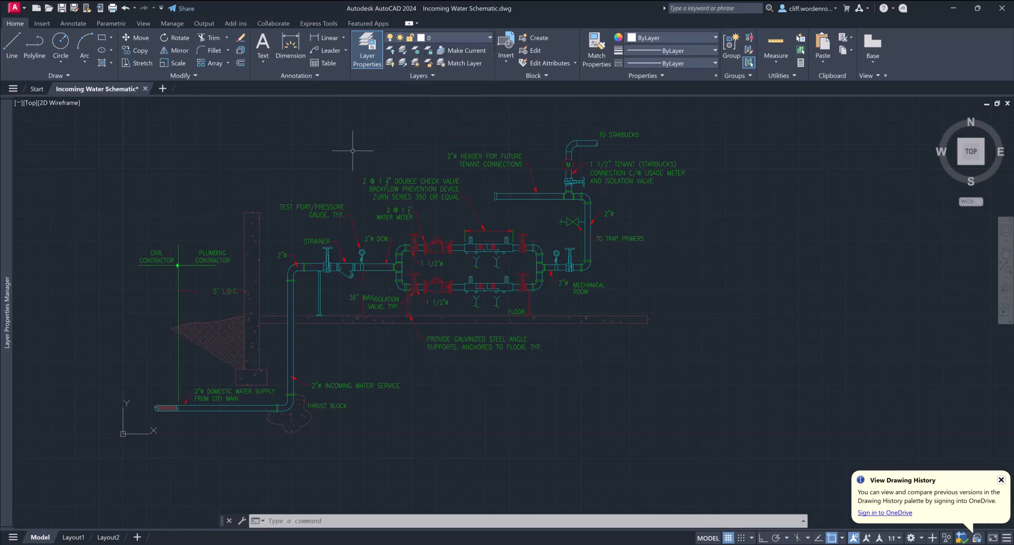
pyautogui.click(394, 180)
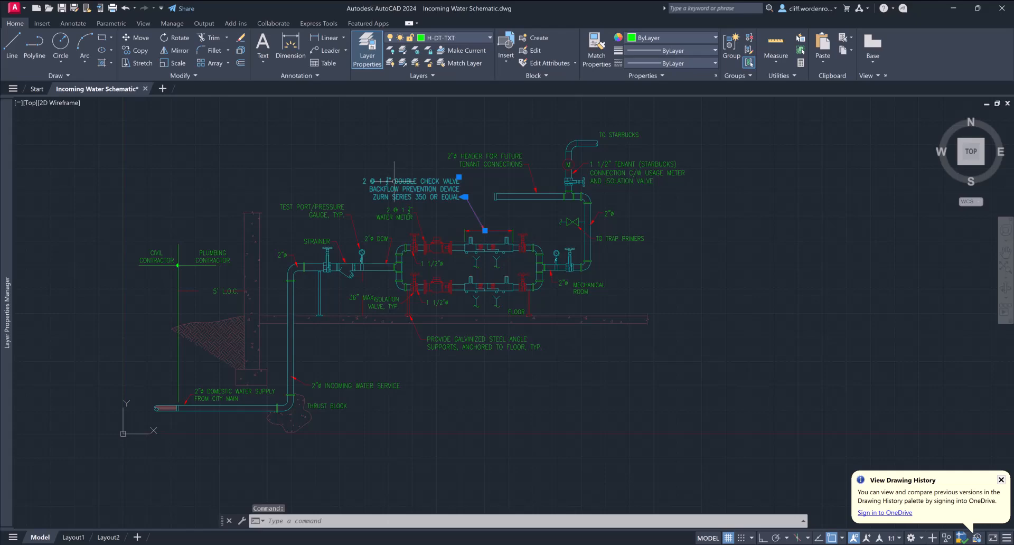
pyautogui.scroll(4, 395, 181)
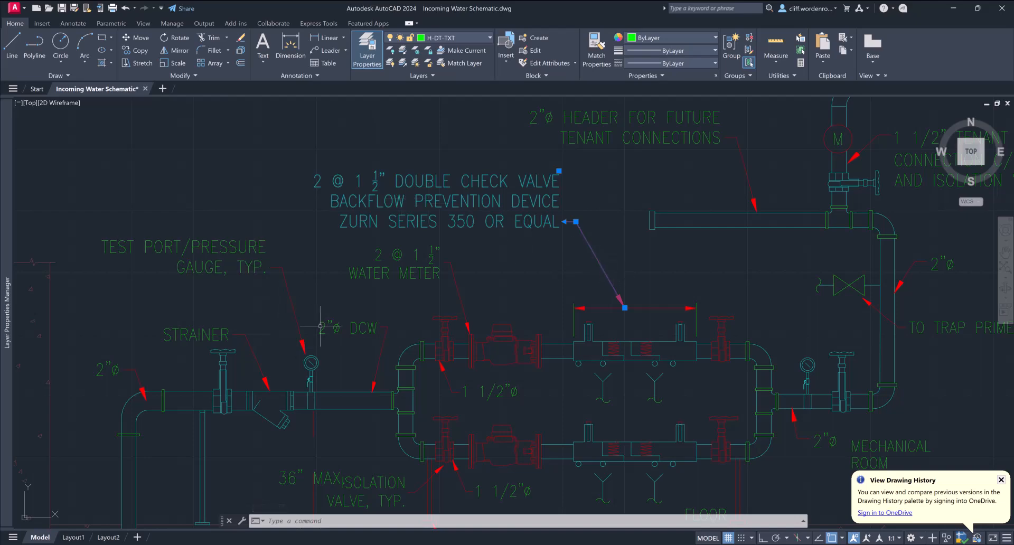
pyautogui.scroll(-4, 368, 357)
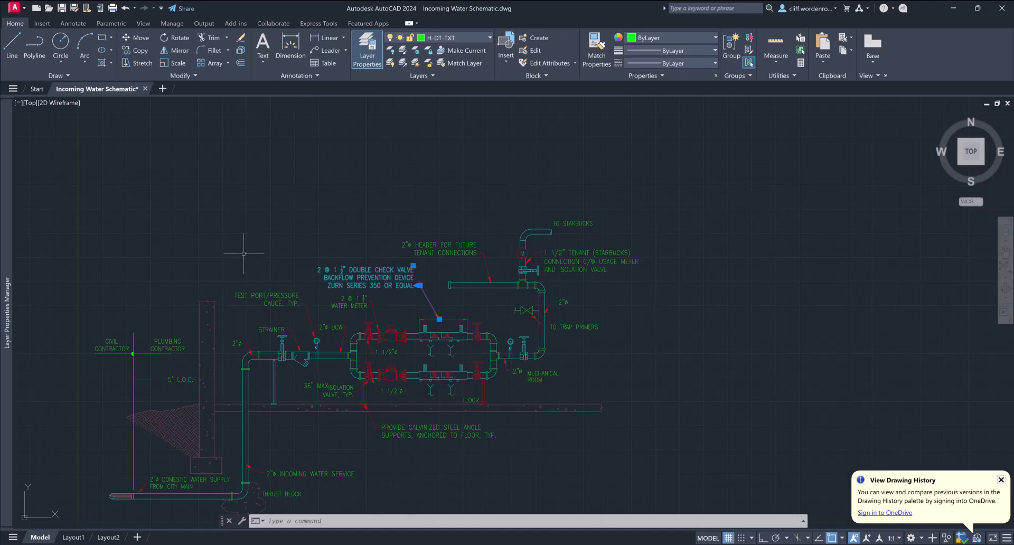
pyautogui.moveTo(374, 306)
pyautogui.press('Escape')
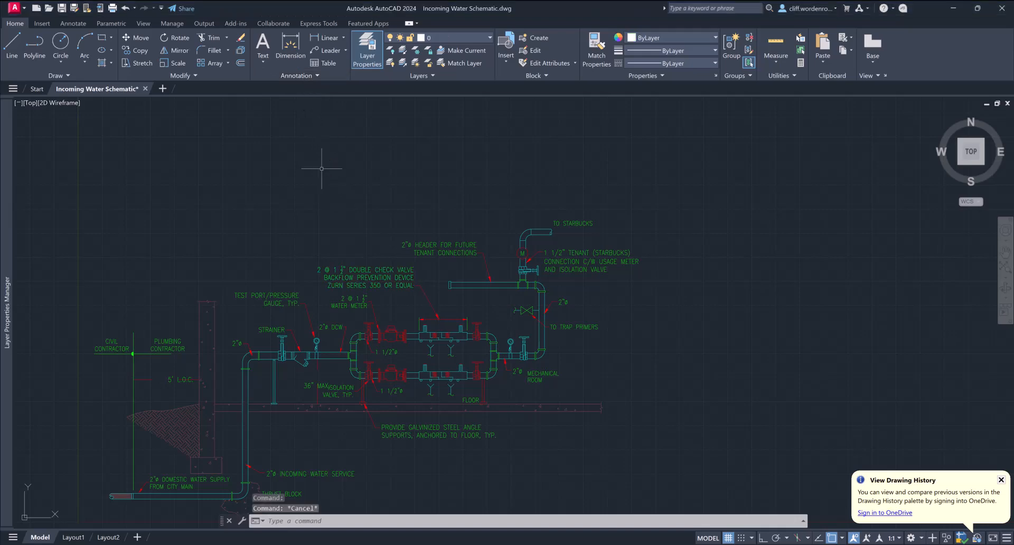
# - Create a text style named 3.17mm Note Text based on T10 DimTab SI and make it current
pyautogui.click(294, 78)
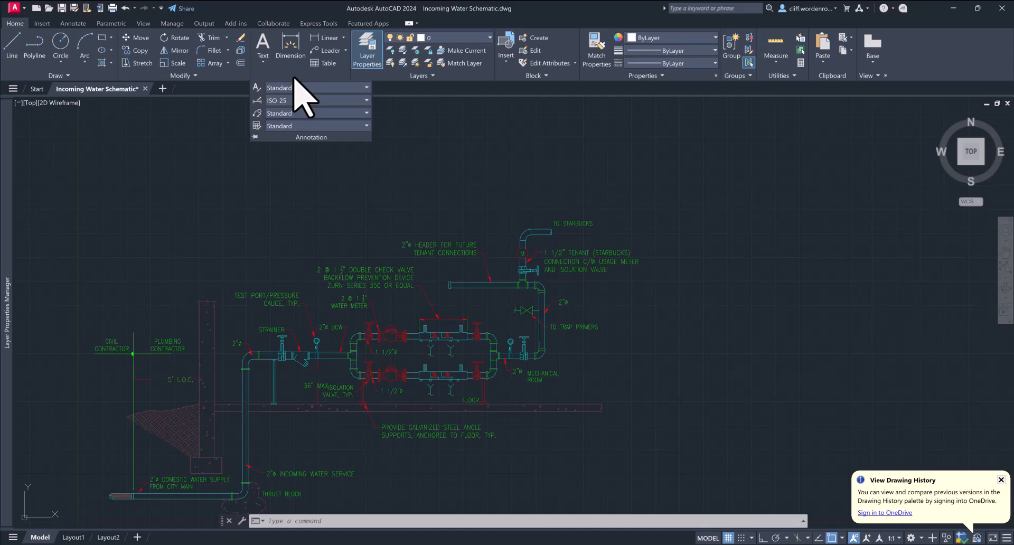
pyautogui.click(263, 56)
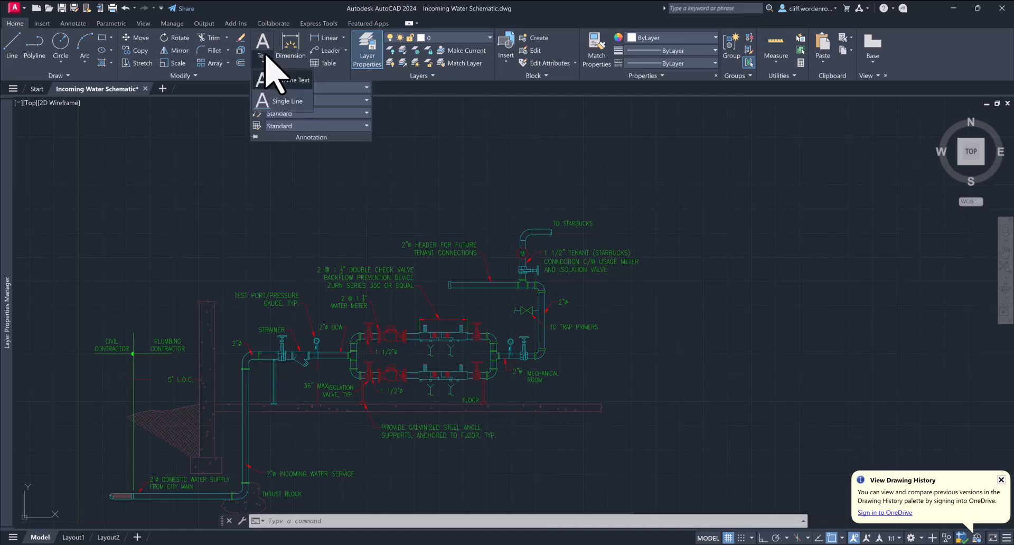
pyautogui.click(351, 89)
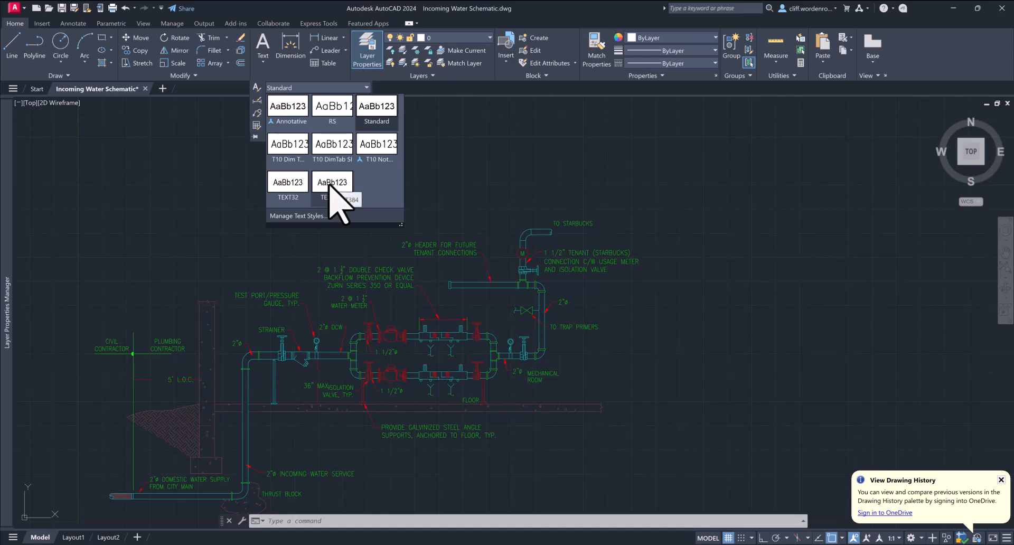
pyautogui.click(294, 217)
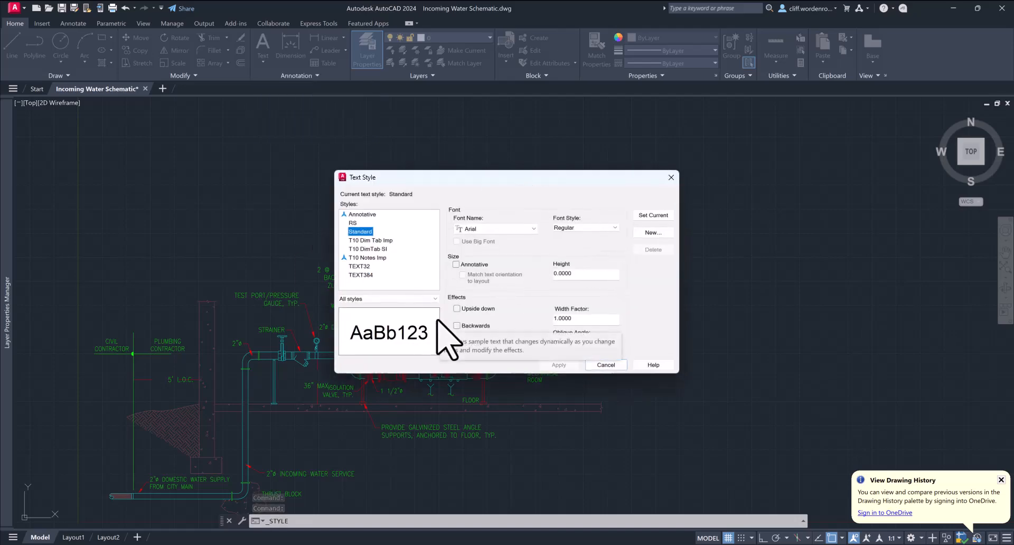
pyautogui.click(371, 240)
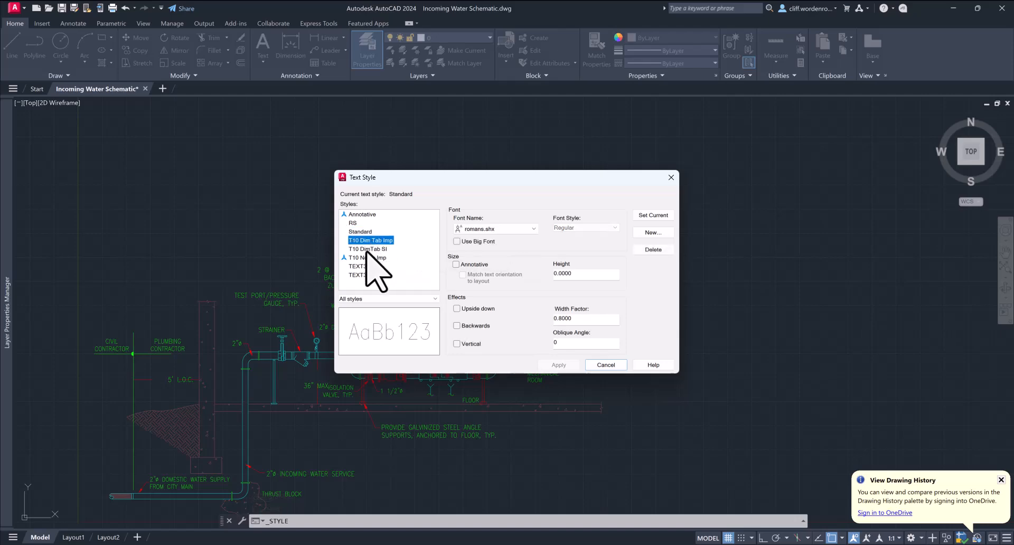
pyautogui.click(374, 249)
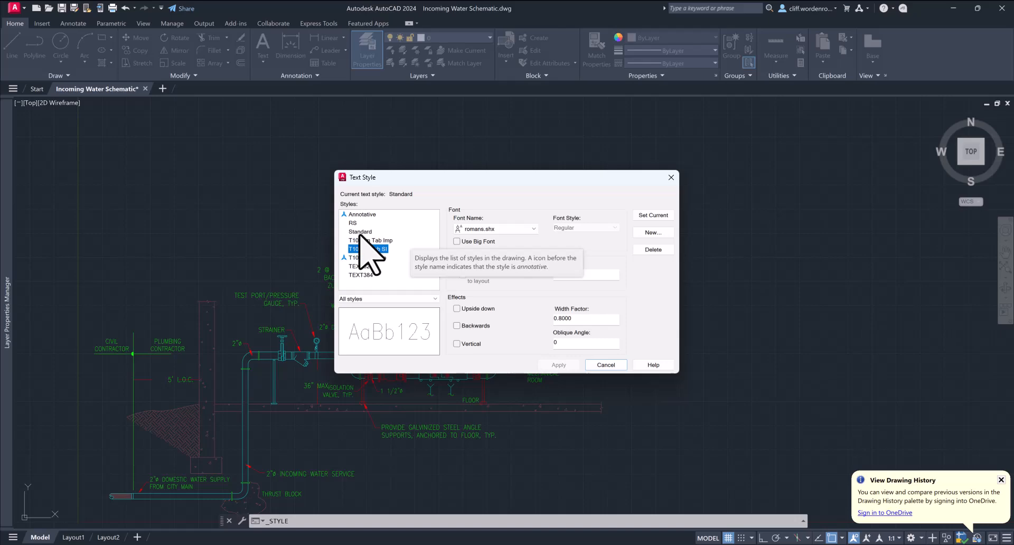
pyautogui.click(652, 232)
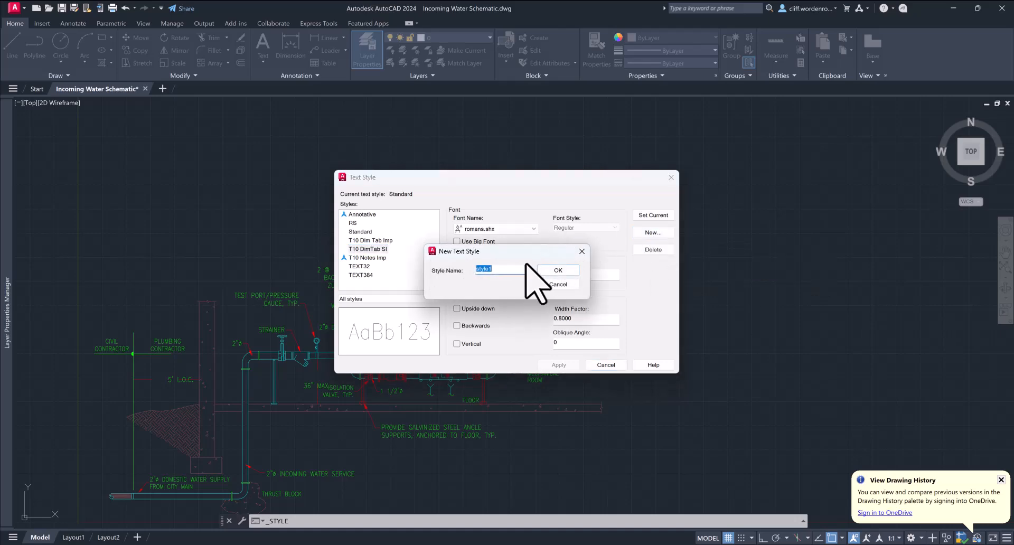
pyautogui.write('3.17mm Note Text')
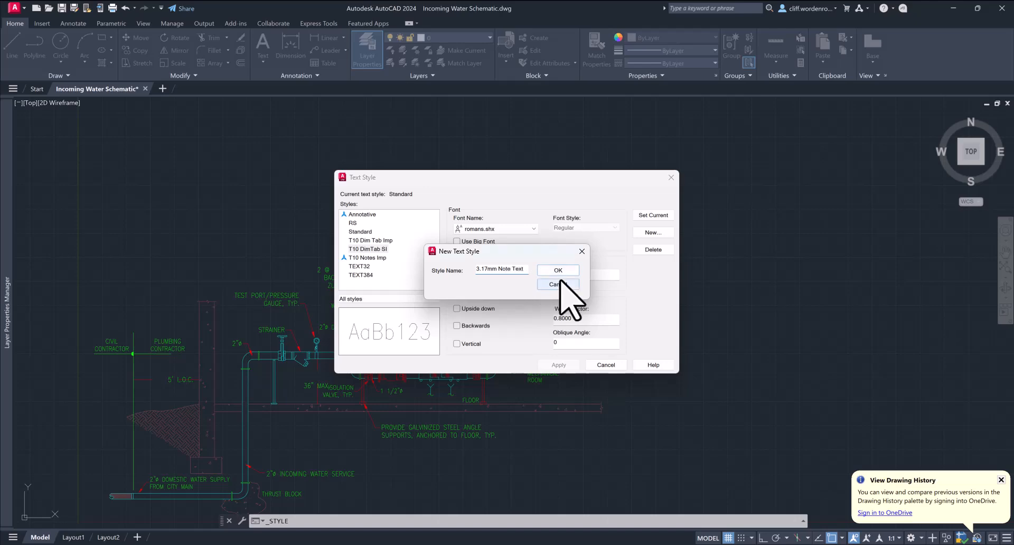
pyautogui.click(558, 270)
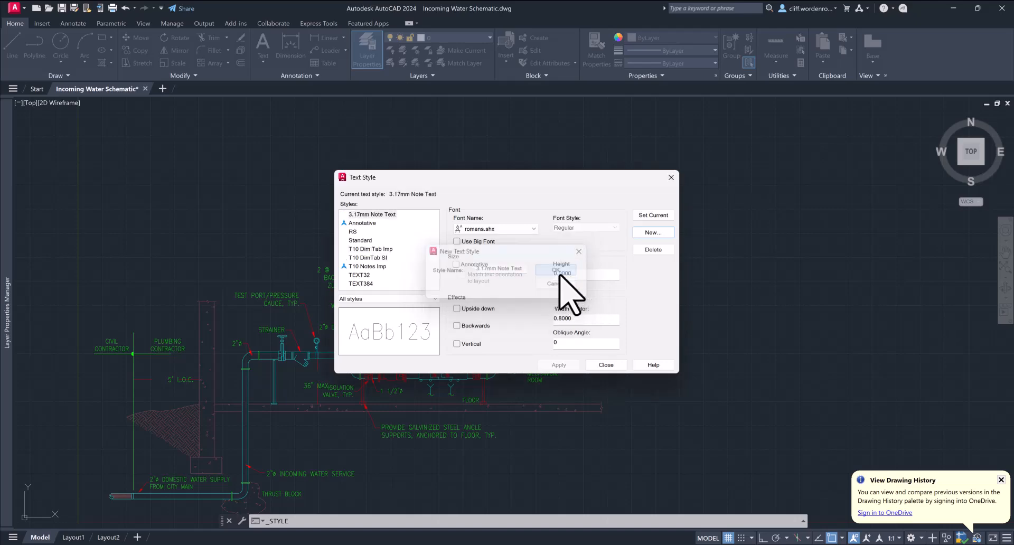
pyautogui.click(376, 213)
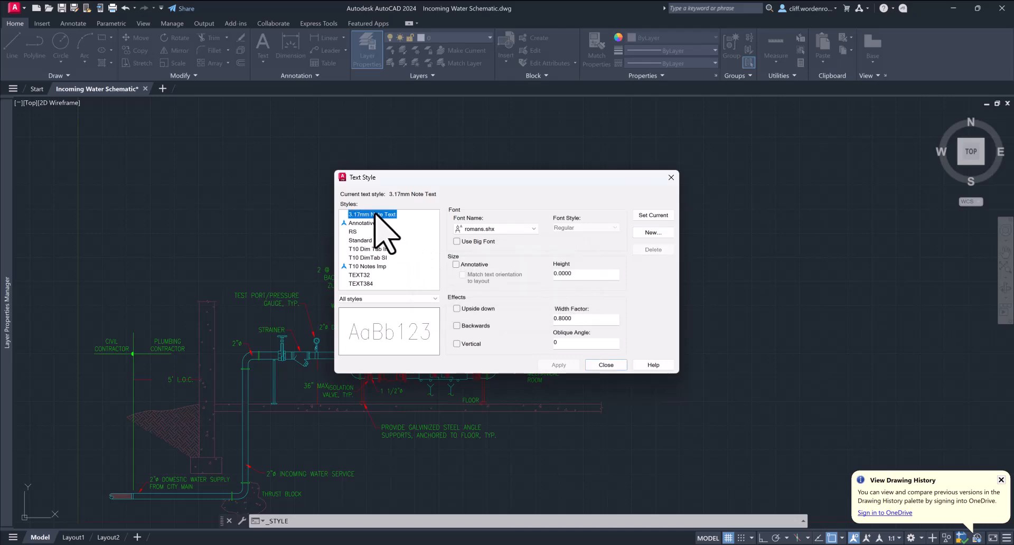
pyautogui.click(658, 215)
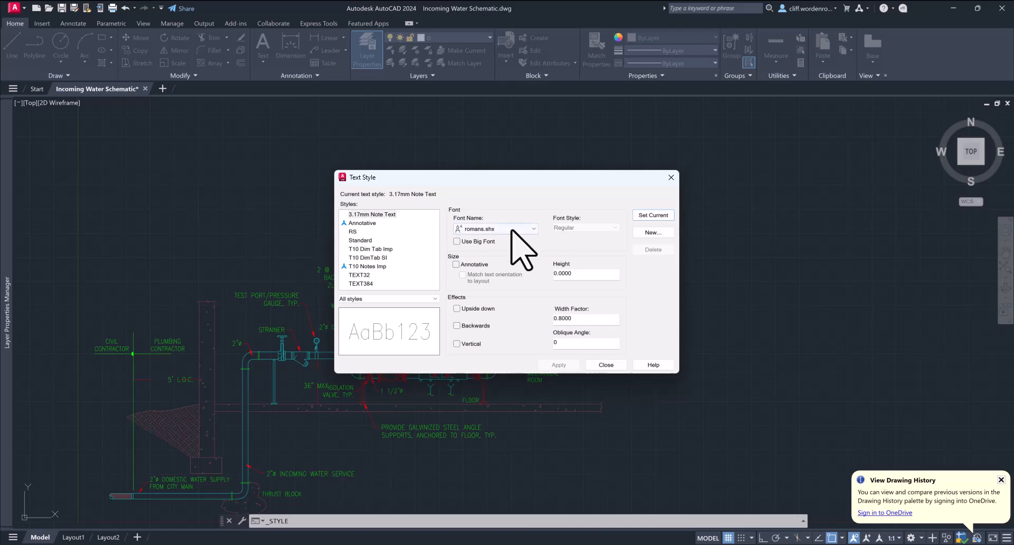
# - Set the height of the 3.17mm Note Text style to 3.17 and apply it
pyautogui.click(559, 275)
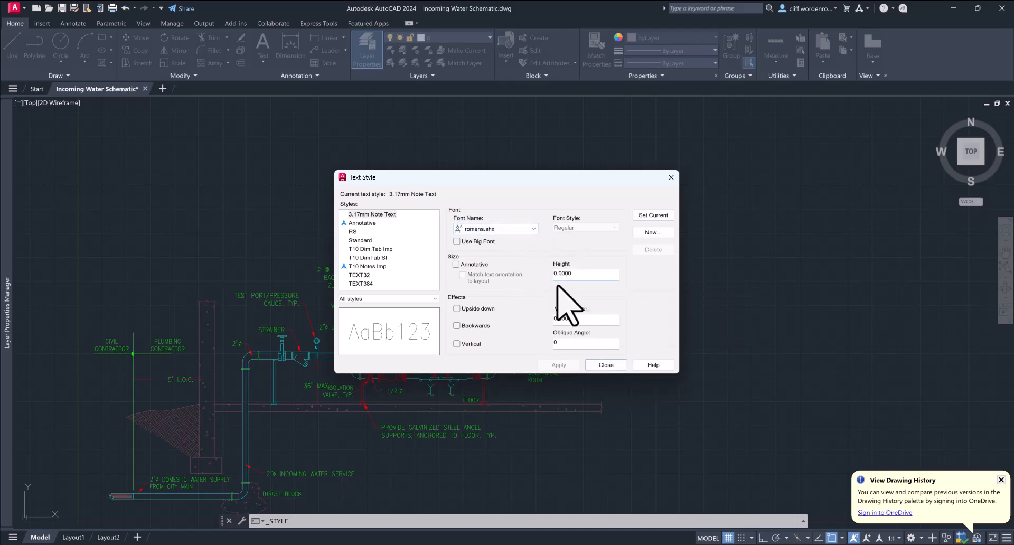
pyautogui.press('BackSpace')
pyautogui.write('3.17')
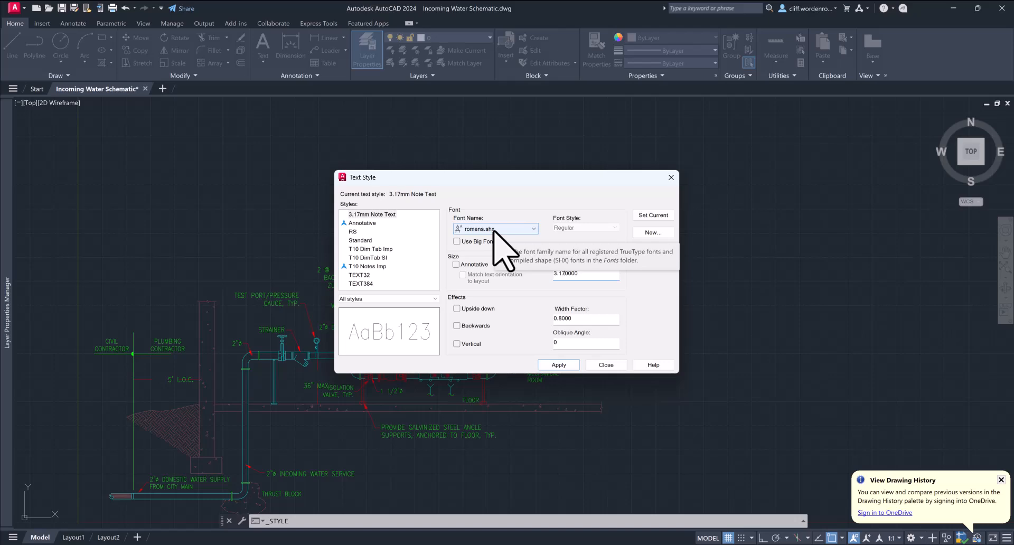
pyautogui.click(557, 365)
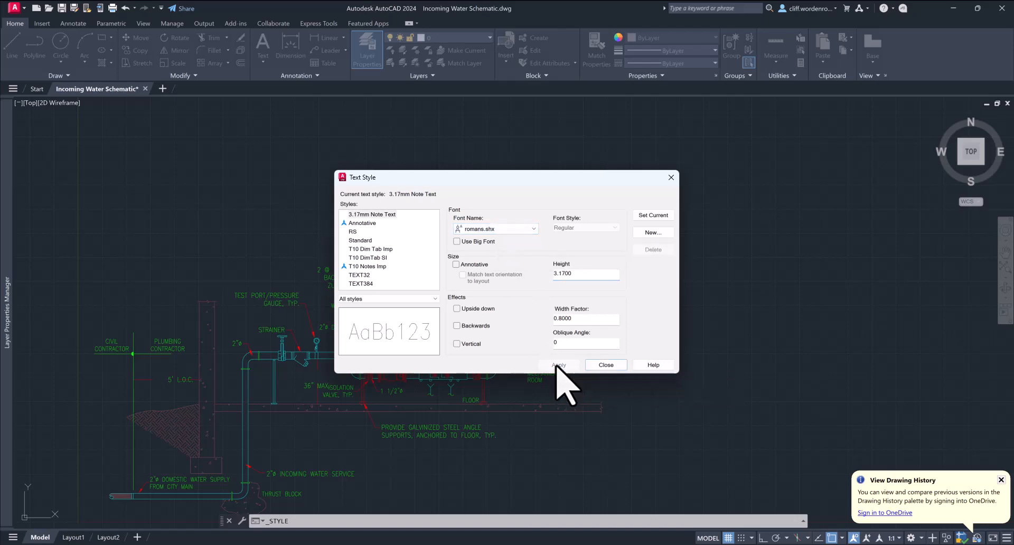
# - Create a text style named 6.34mm Title Text and give it the romand.shx font
pyautogui.click(649, 233)
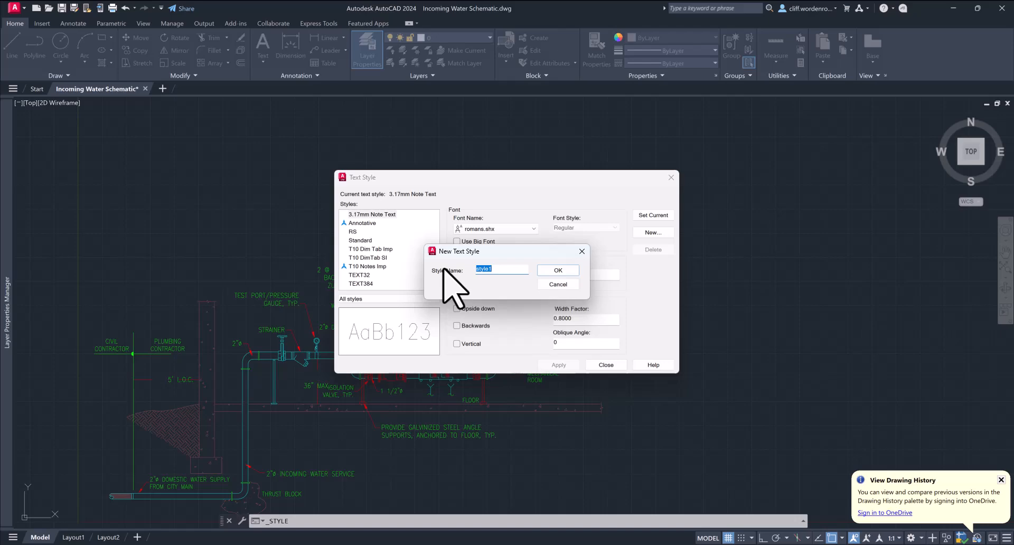
pyautogui.write('6.34mm Title Text')
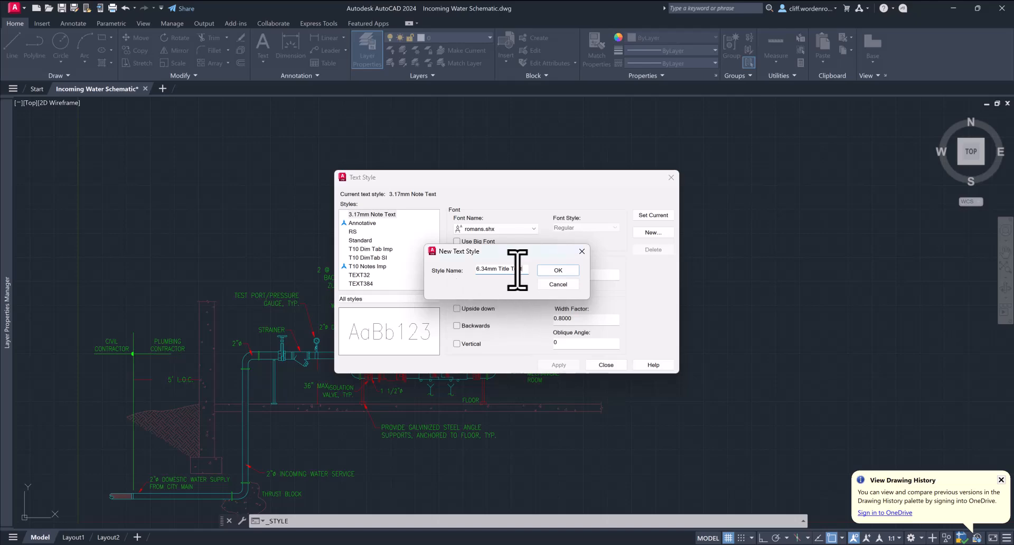
pyautogui.click(556, 270)
pyautogui.click(514, 231)
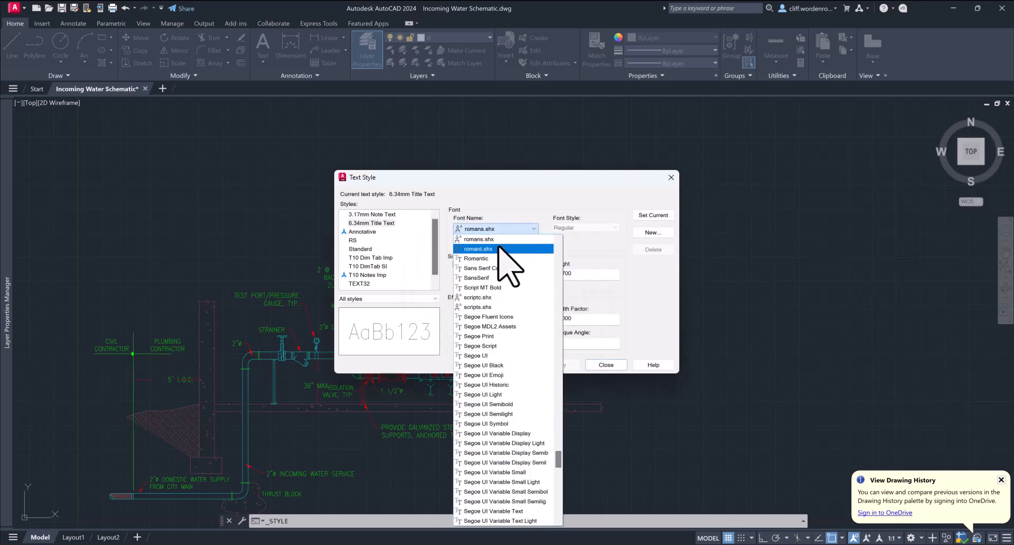
pyautogui.scroll(1, 501, 252)
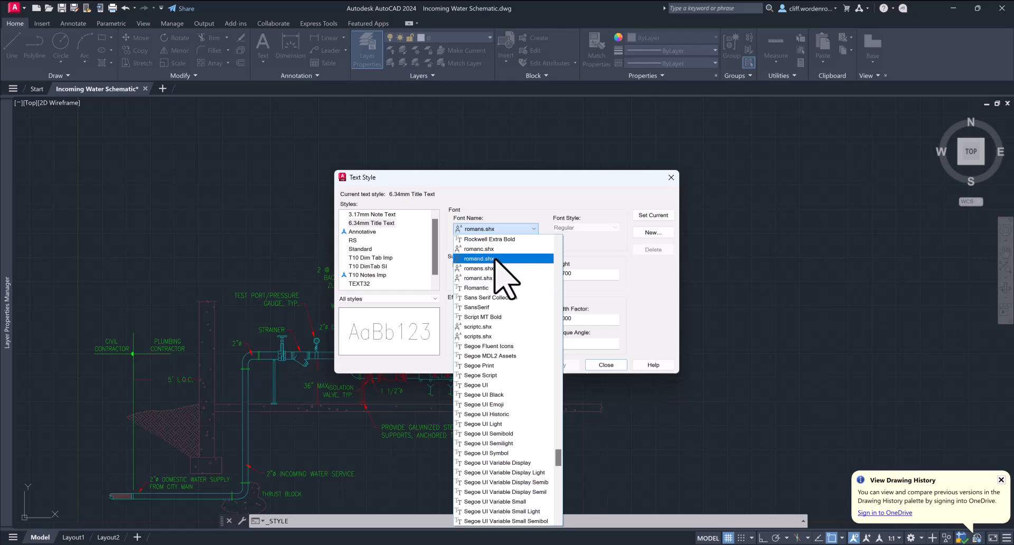
pyautogui.click(495, 259)
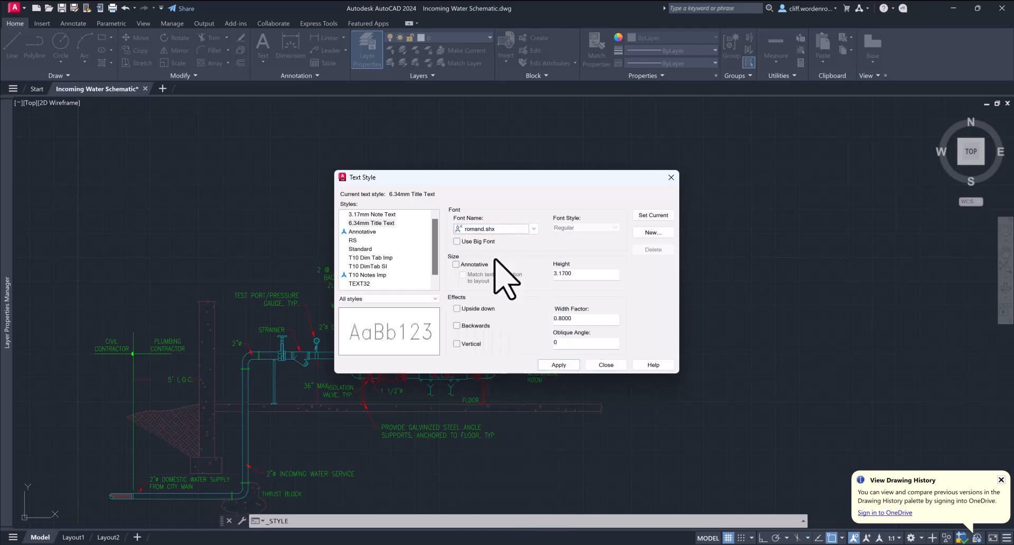
# - Apply a height of 6.34 to the 6.34mm Title Text style, and close the text style settings and the drawing history notice
pyautogui.click(556, 273)
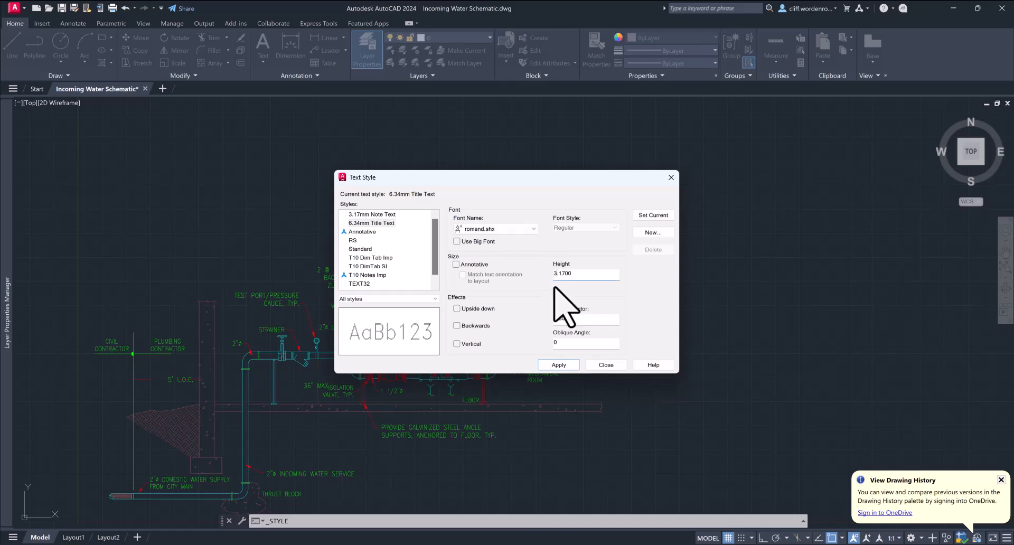
pyautogui.press('BackSpace')
pyautogui.write('6')
pyautogui.press('Delete')
pyautogui.click(554, 365)
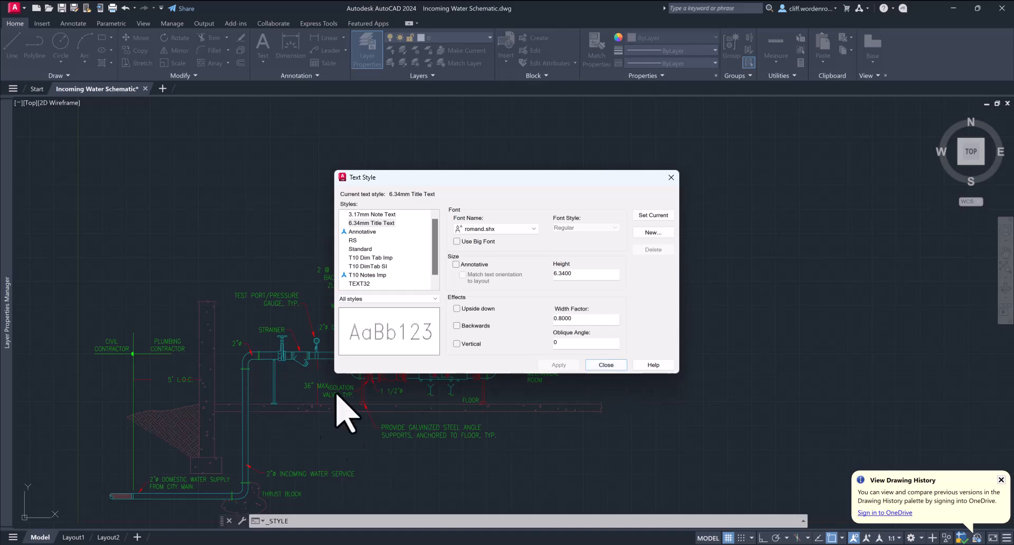
pyautogui.click(603, 365)
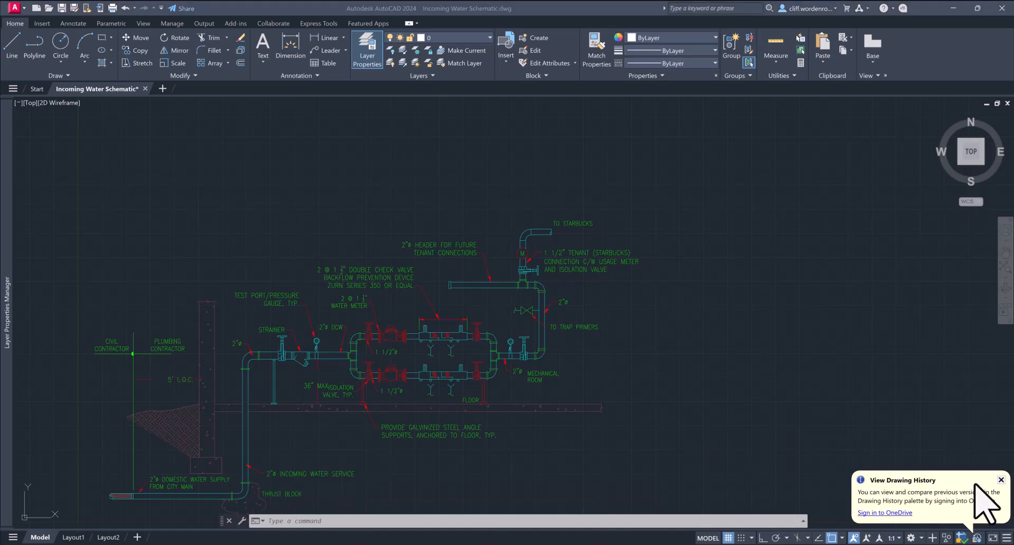
pyautogui.click(1001, 480)
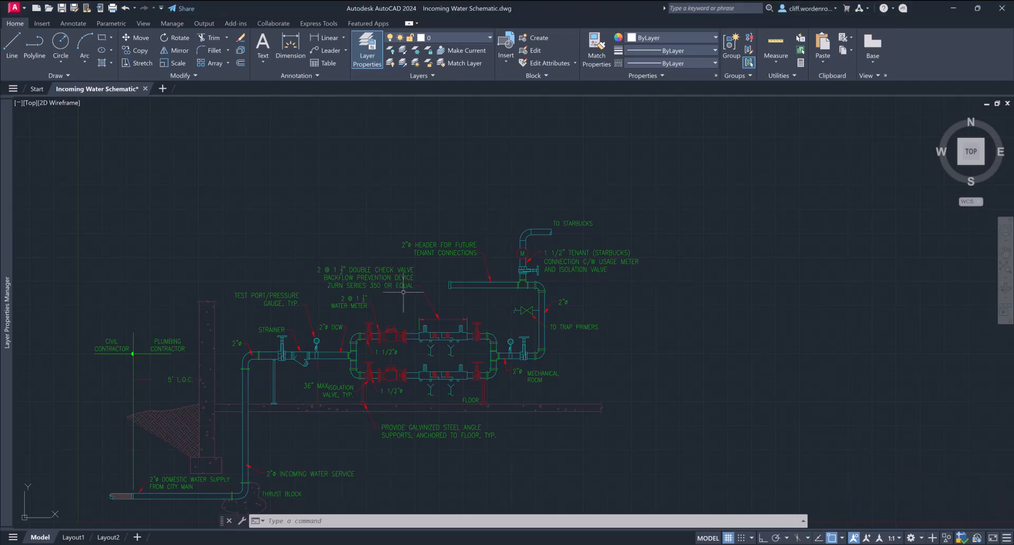
# - Assign the 3.17mm Note Text style to the "HEADER FOR FUTURE TENANT CONNECTIONS" multileader and clear the selection
pyautogui.moveTo(407, 286)
pyautogui.scroll(2, 409, 225)
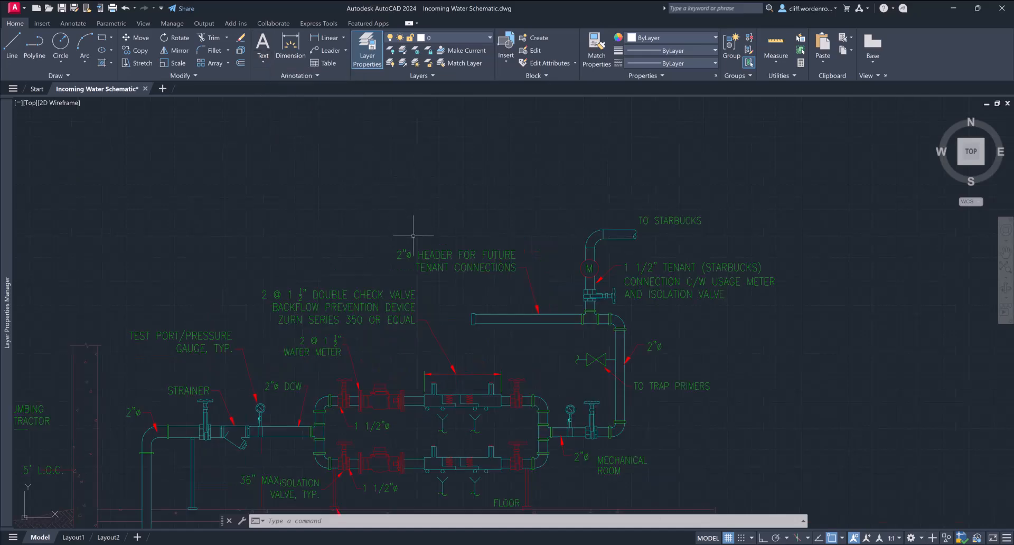
pyautogui.click(434, 255)
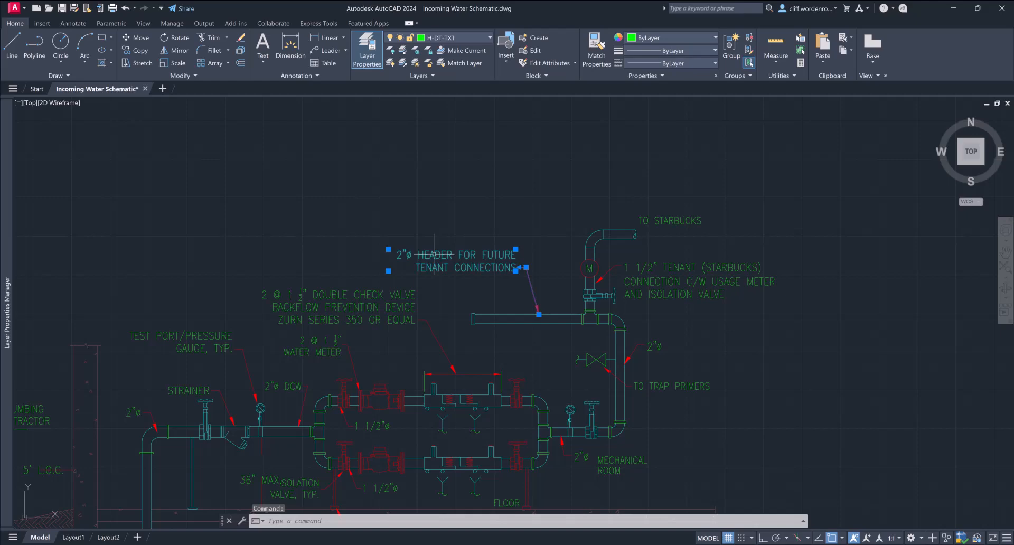
pyautogui.rightClick(434, 254)
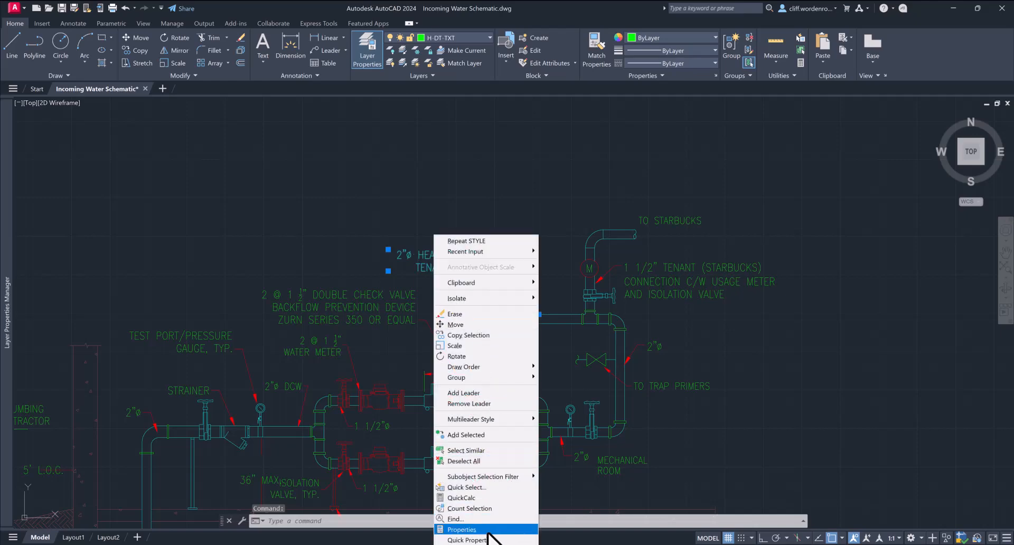
pyautogui.click(461, 530)
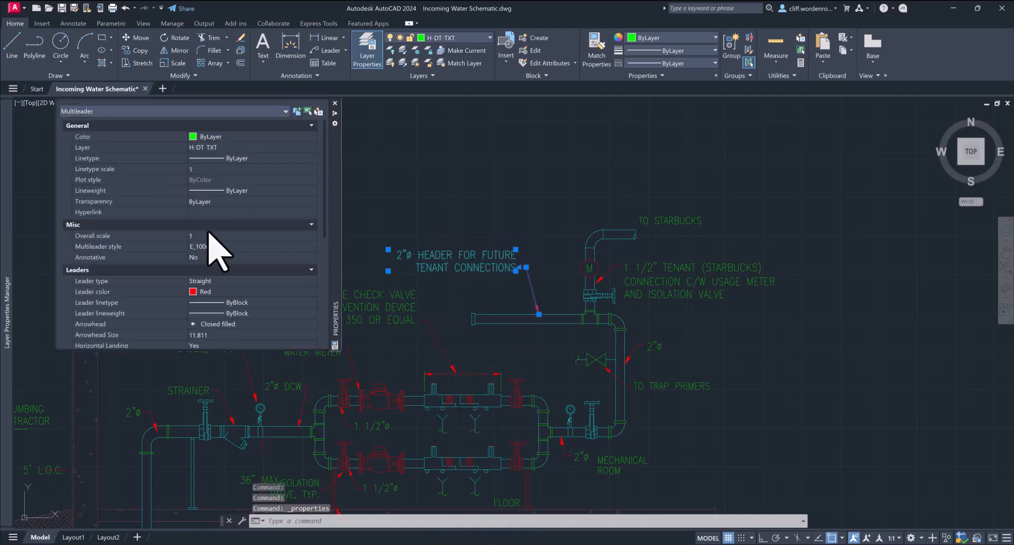
pyautogui.scroll(-5, 217, 254)
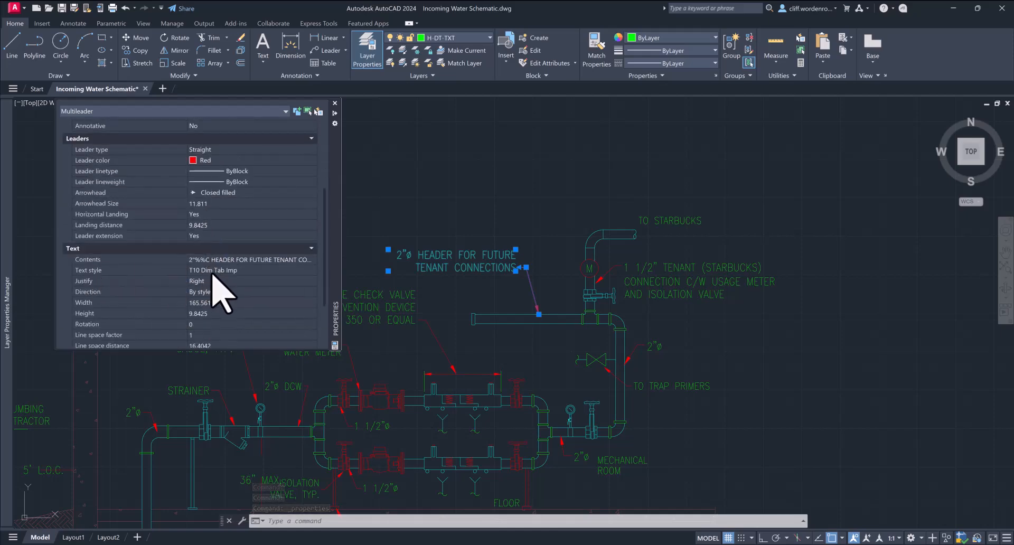
pyautogui.click(213, 273)
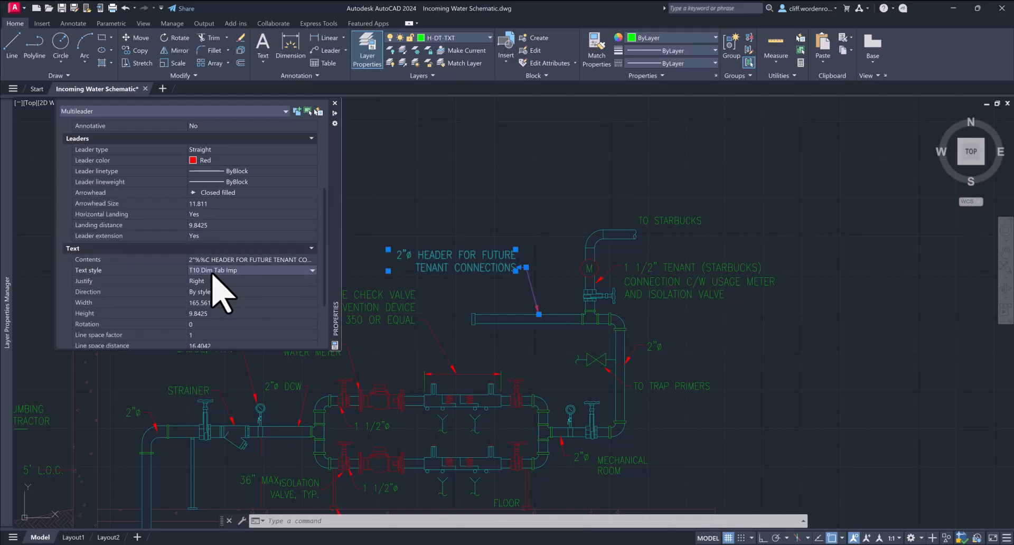
pyautogui.click(213, 274)
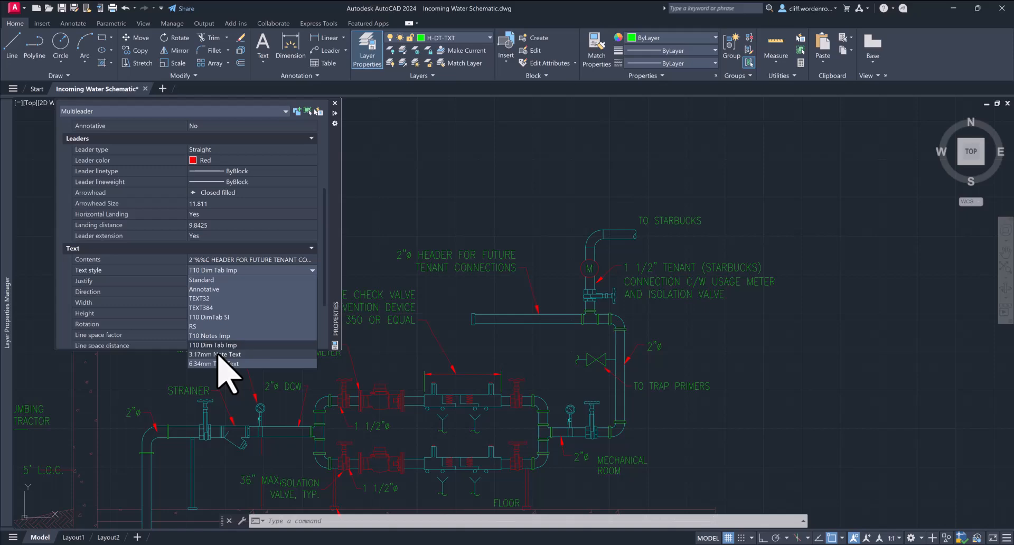
pyautogui.click(217, 355)
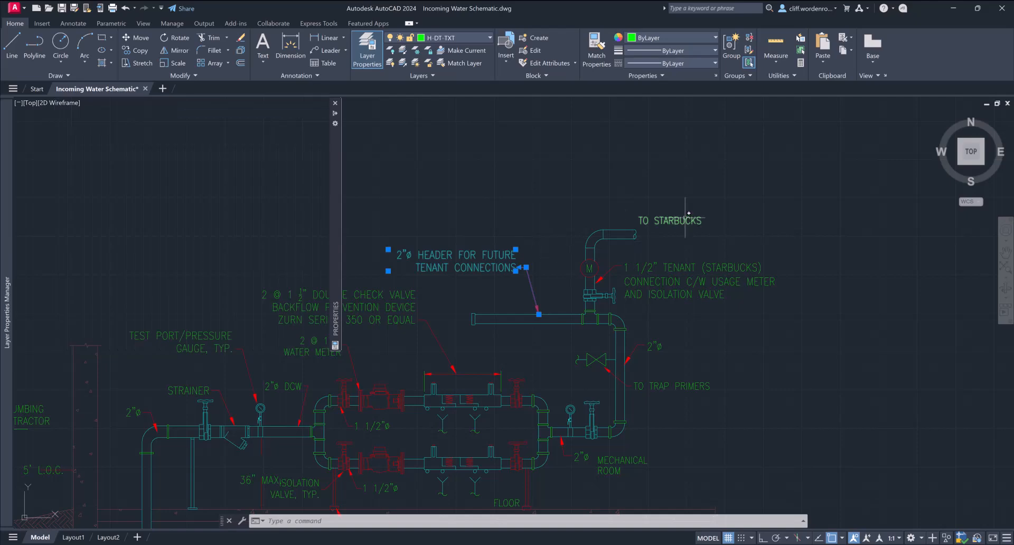
pyautogui.press('Escape')
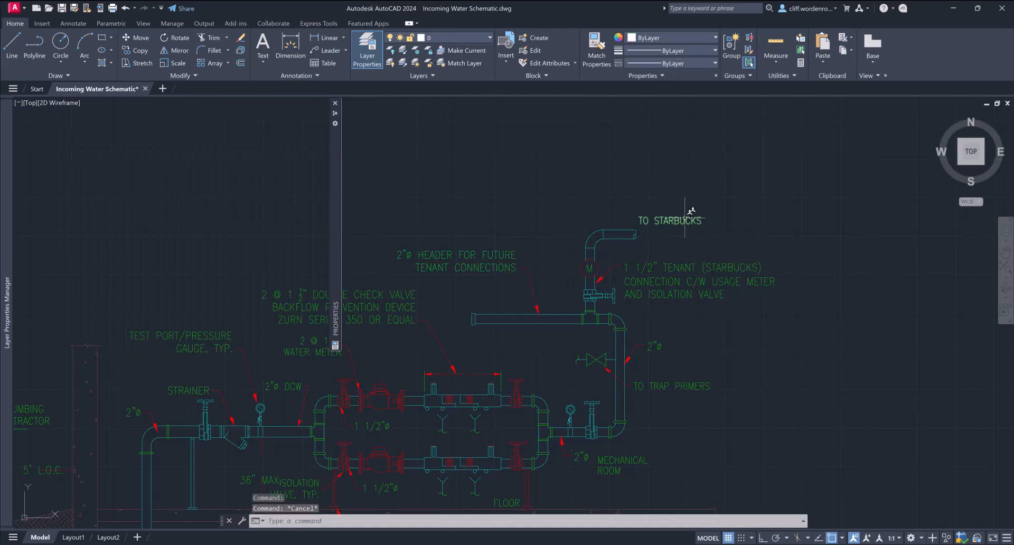
# - Change the text style of the "TO STARBUCKS" label to 3.17mm Note Text
pyautogui.click(682, 221)
pyautogui.rightClick(683, 221)
pyautogui.click(718, 486)
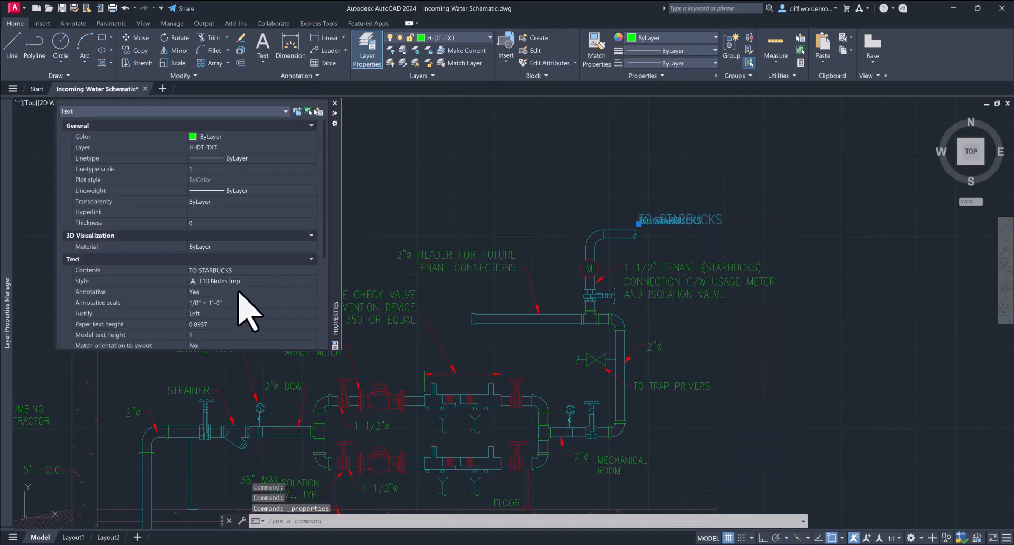
pyautogui.scroll(-3, 239, 292)
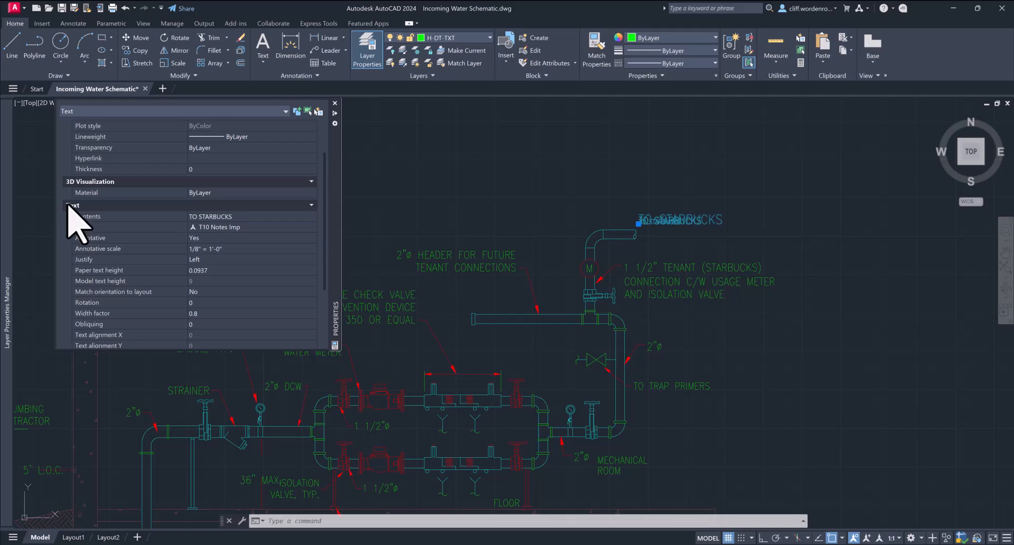
pyautogui.click(211, 227)
pyautogui.click(211, 227)
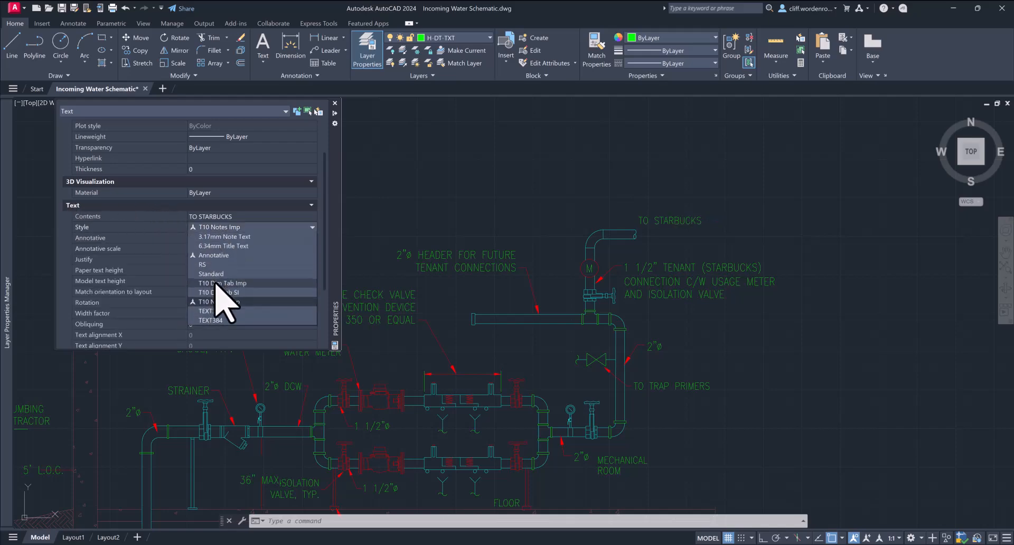
pyautogui.click(219, 237)
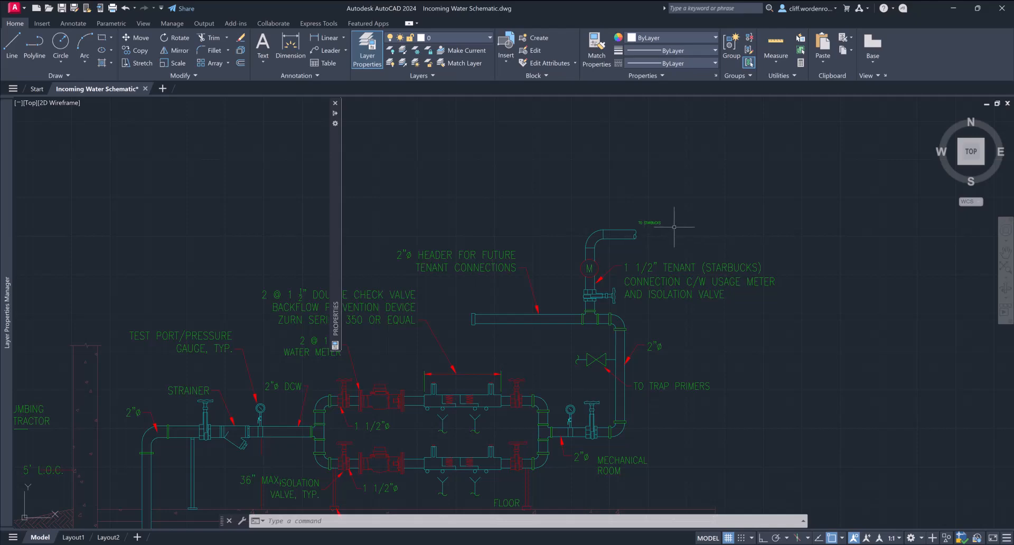
# - Try making the "TO STARBUCKS" label annotative, and set its Annotative property back to No
pyautogui.click(650, 223)
pyautogui.rightClick(645, 221)
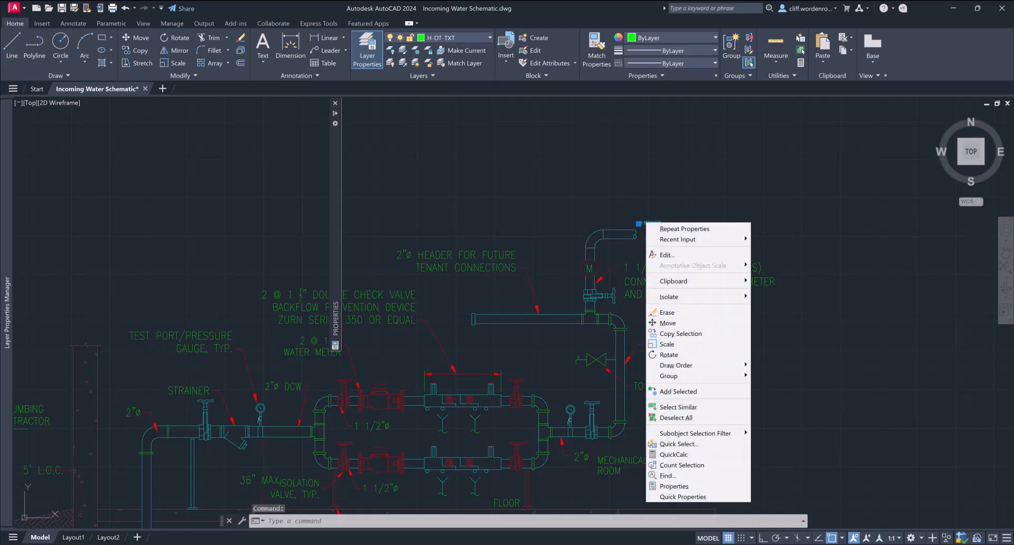
pyautogui.click(689, 486)
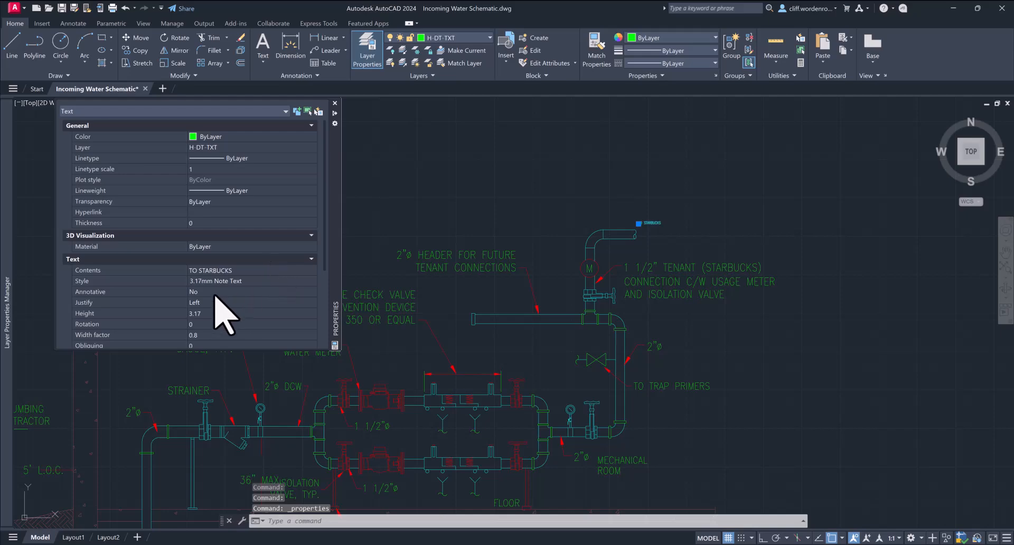
pyautogui.click(208, 303)
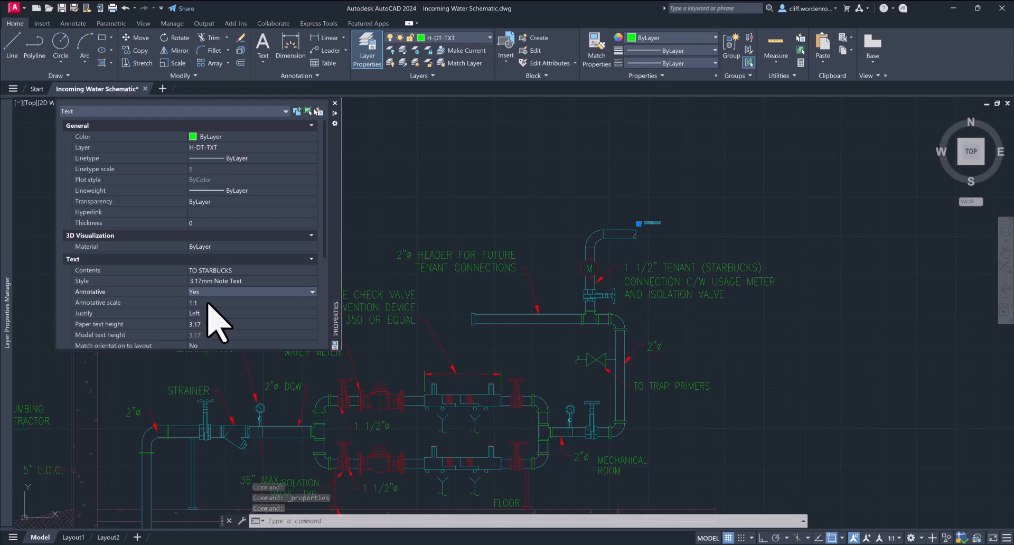
pyautogui.click(208, 291)
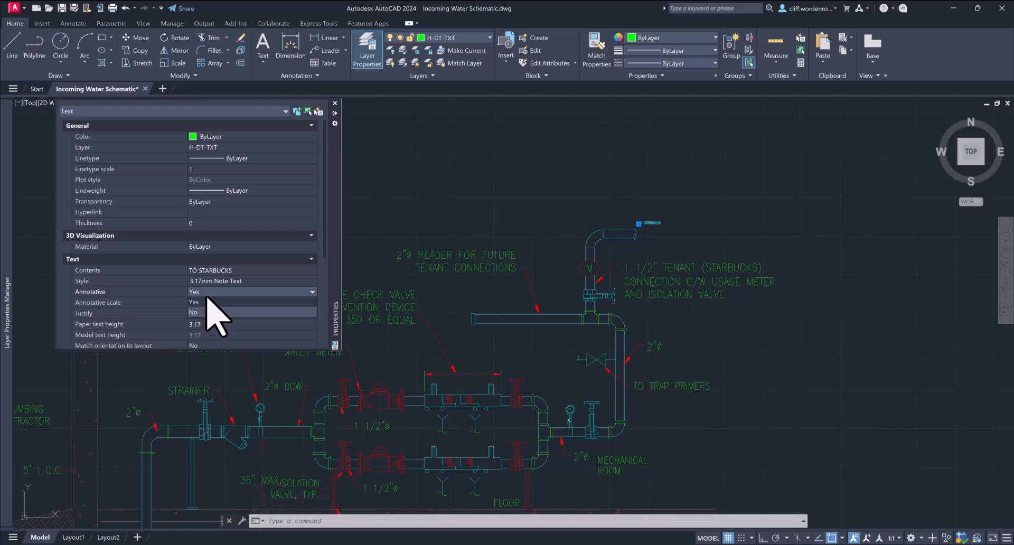
pyautogui.click(206, 311)
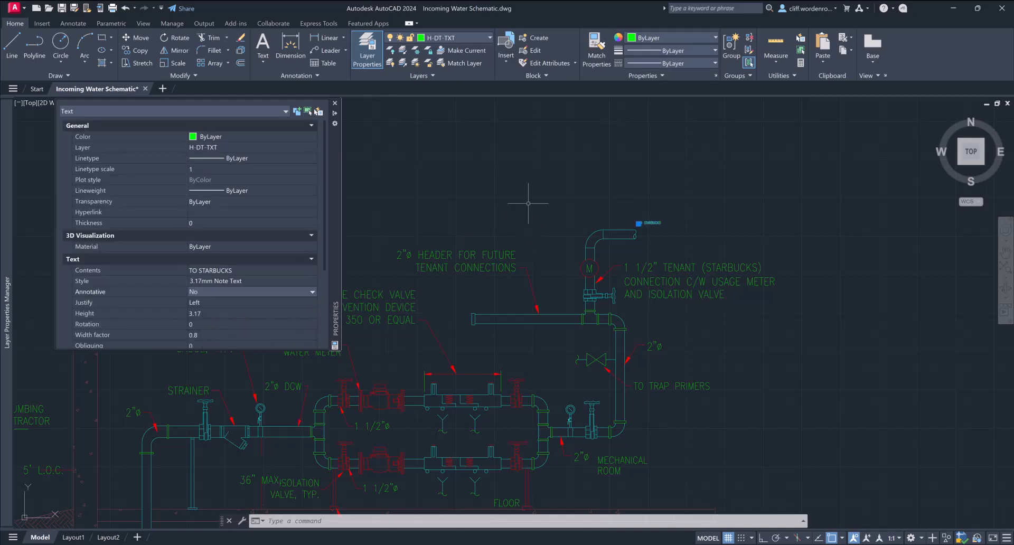
# - Inspect the text style and text height properties of the "HEADER FOR FUTURE TENANT CONNECTIONS" multileader
pyautogui.click(500, 255)
pyautogui.rightClick(497, 234)
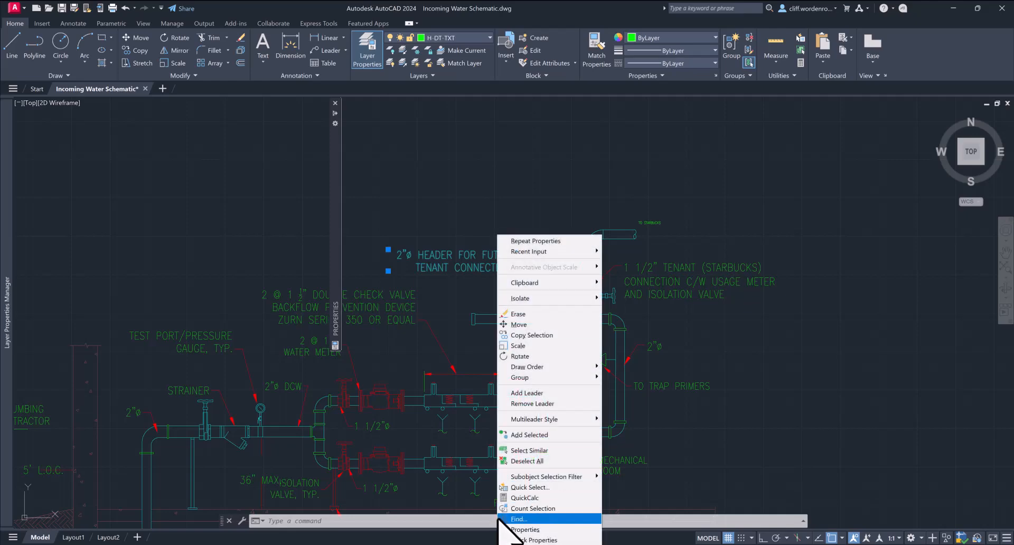
pyautogui.click(518, 531)
pyautogui.scroll(-5, 207, 239)
pyautogui.scroll(-1, 207, 239)
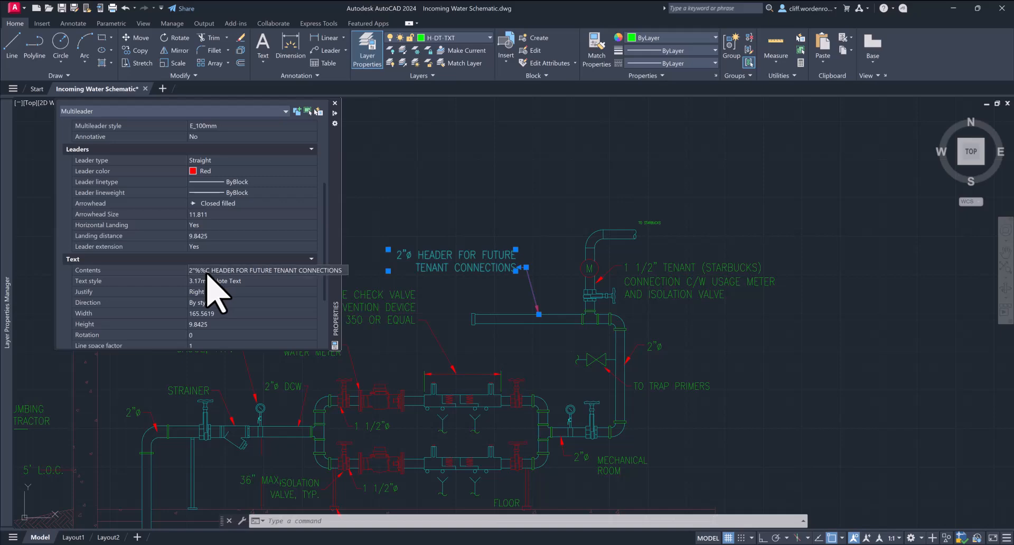
pyautogui.click(203, 325)
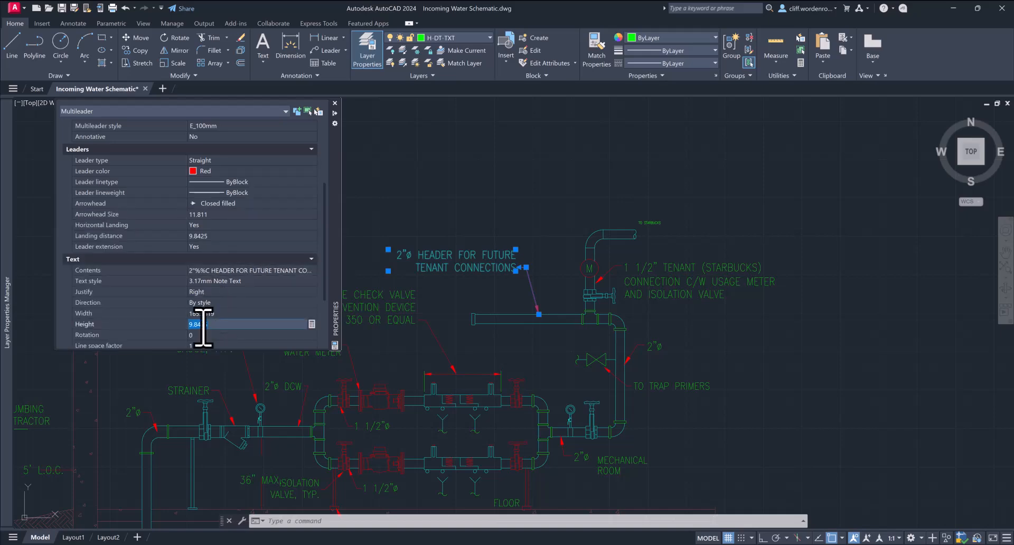
# - Reapply the 3.17mm Note Text style to the tenant connections header multileader
pyautogui.click(203, 282)
pyautogui.click(203, 282)
pyautogui.click(203, 283)
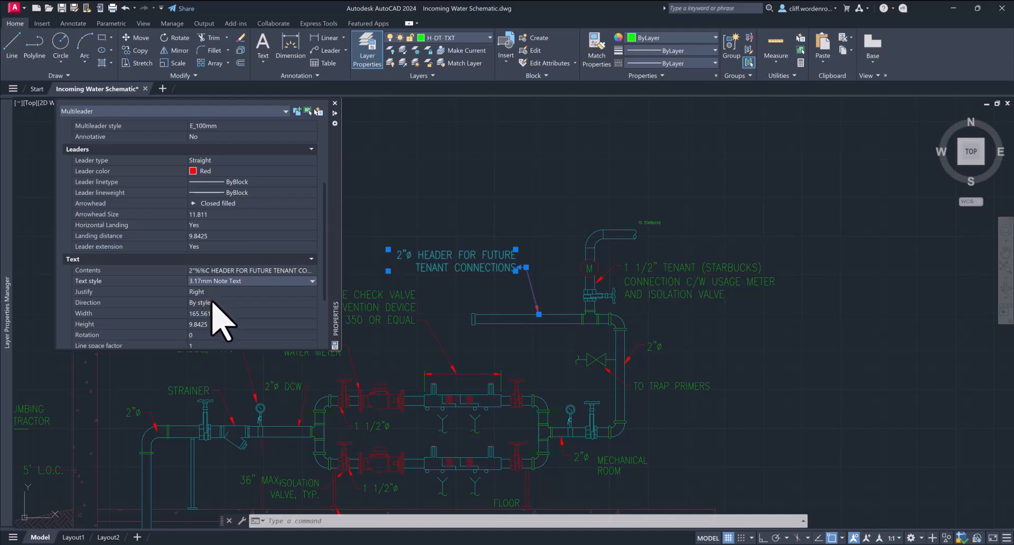
pyautogui.scroll(-2, 214, 307)
pyautogui.click(213, 259)
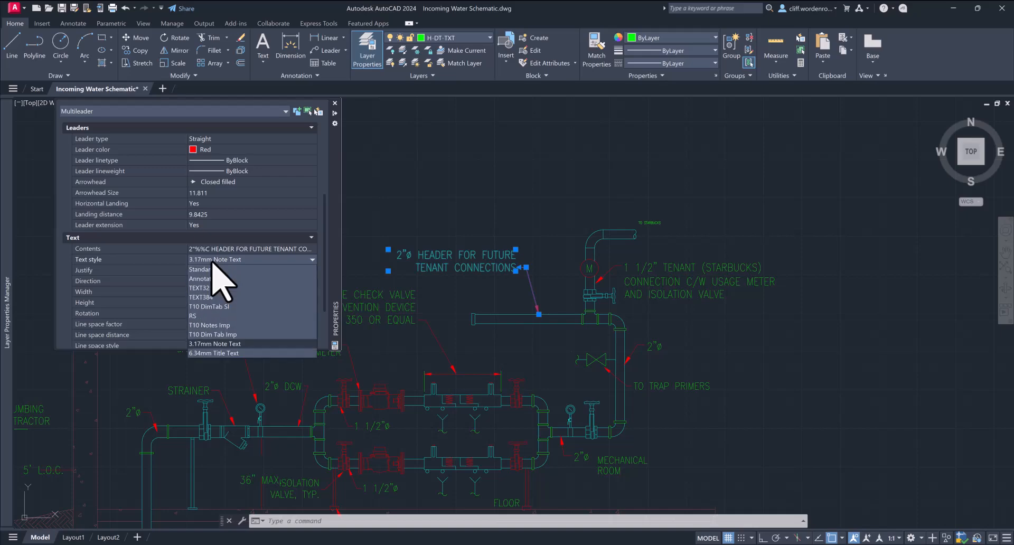
pyautogui.click(213, 347)
pyautogui.scroll(-3, 212, 338)
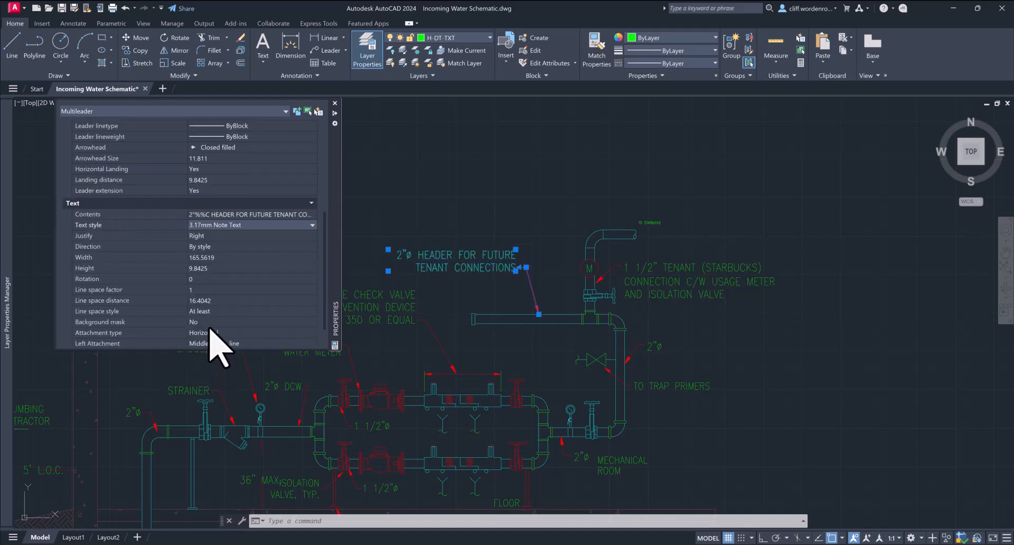
# - Check the header multileader's text height and its available text direction options
pyautogui.click(200, 267)
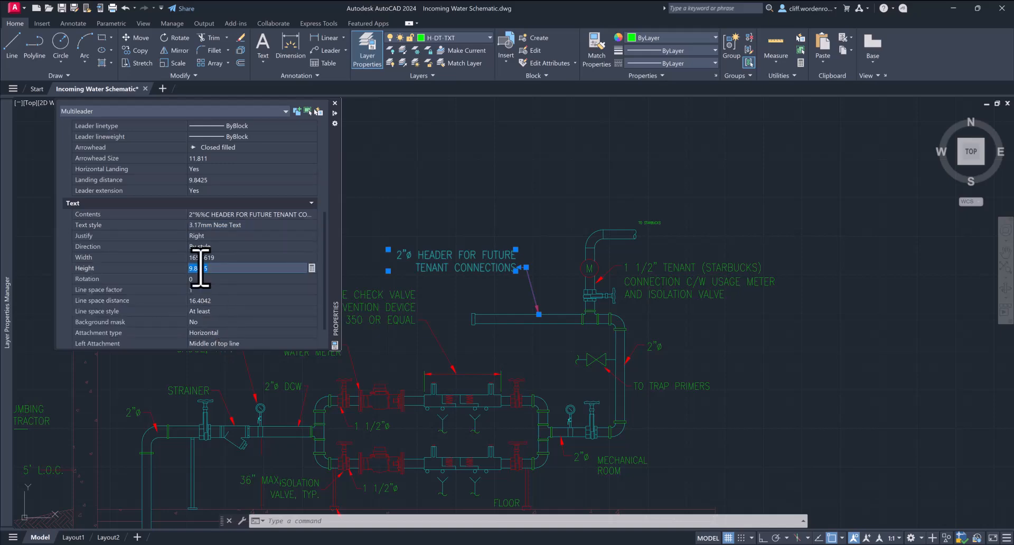
pyautogui.click(201, 250)
pyautogui.click(201, 250)
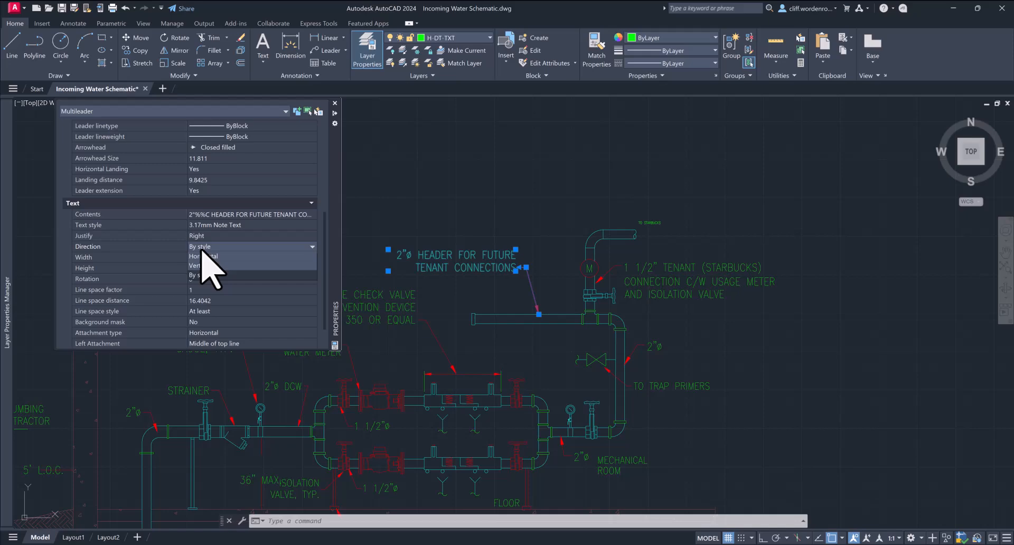
pyautogui.click(203, 250)
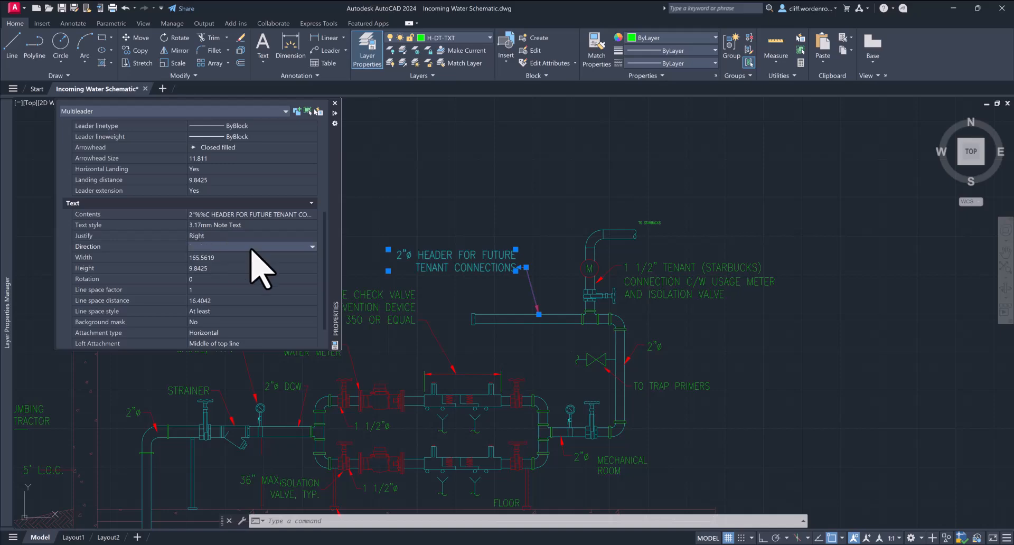
# - Select only the "TO STARBUCKS" label, review its text style and height properties, and close the properties display
pyautogui.click(670, 216)
pyautogui.click(658, 222)
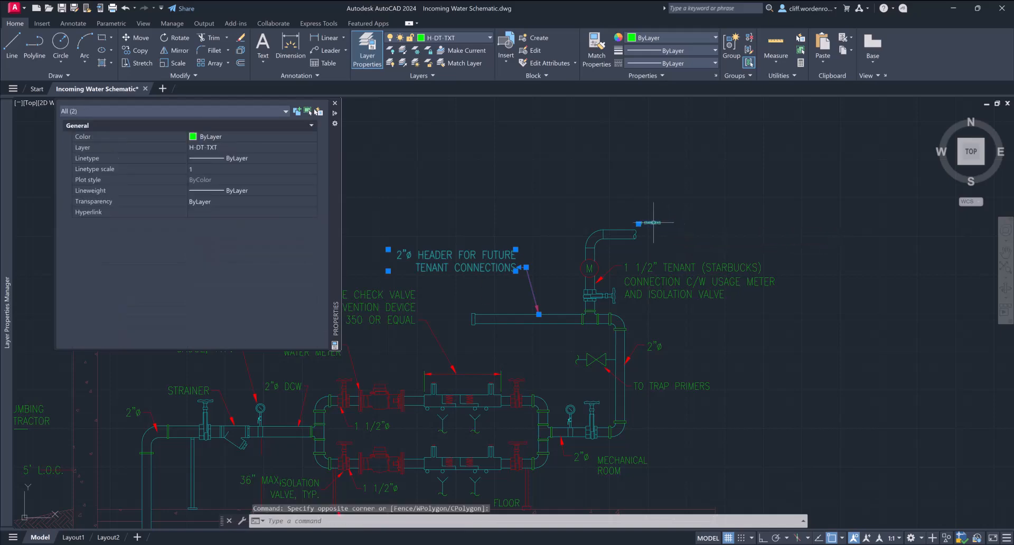
pyautogui.press('Escape')
pyautogui.press('Escape')
pyautogui.click(654, 222)
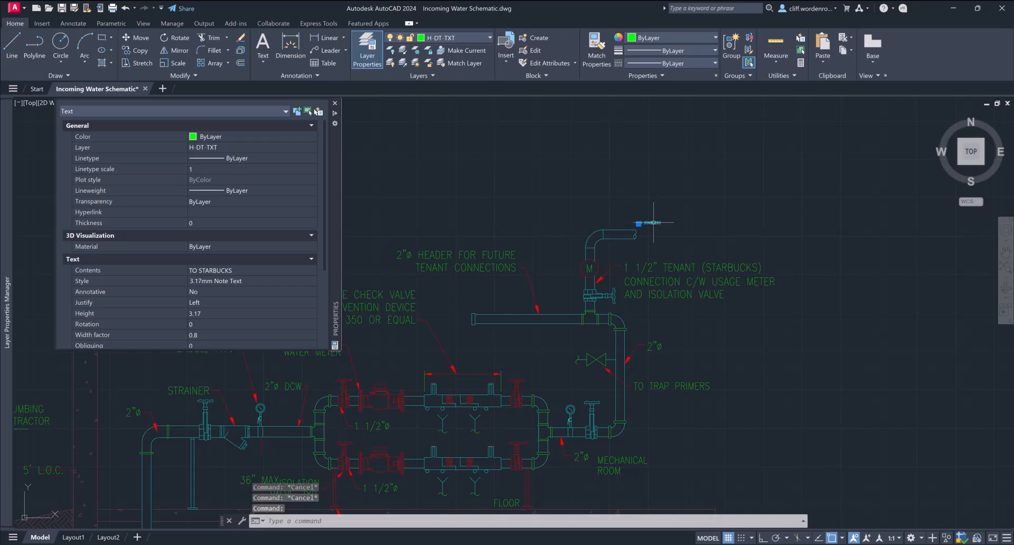
pyautogui.rightClick(639, 224)
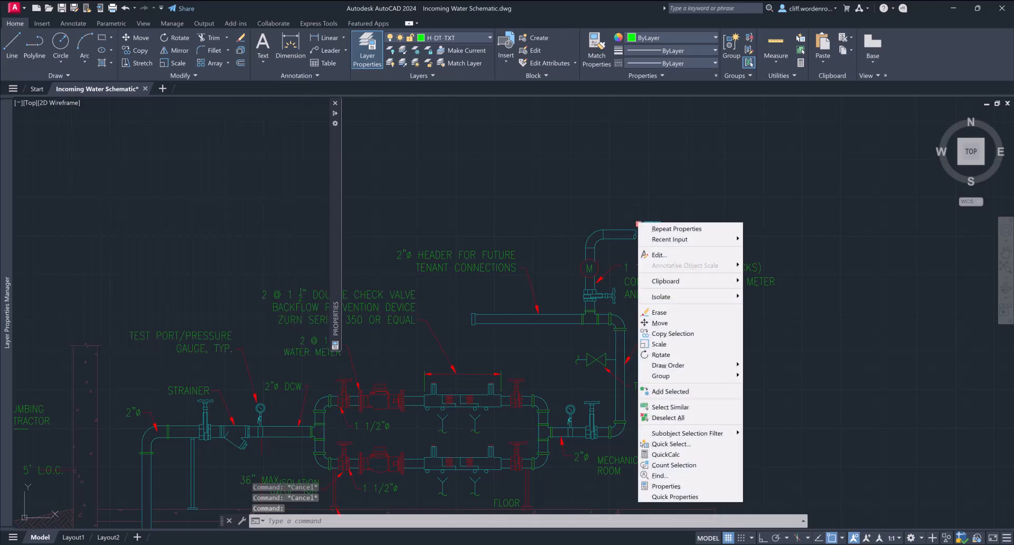
pyautogui.click(666, 486)
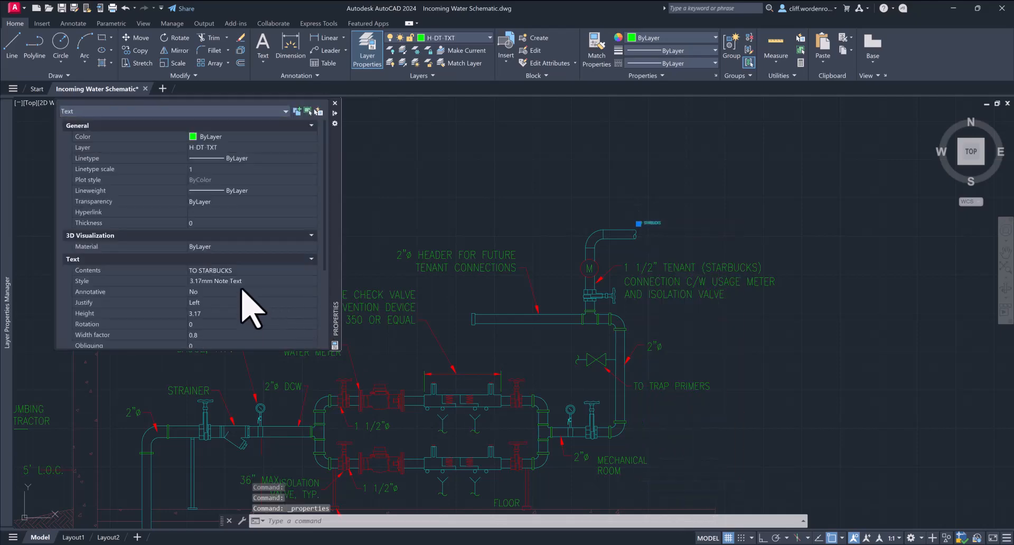
pyautogui.scroll(-1, 249, 311)
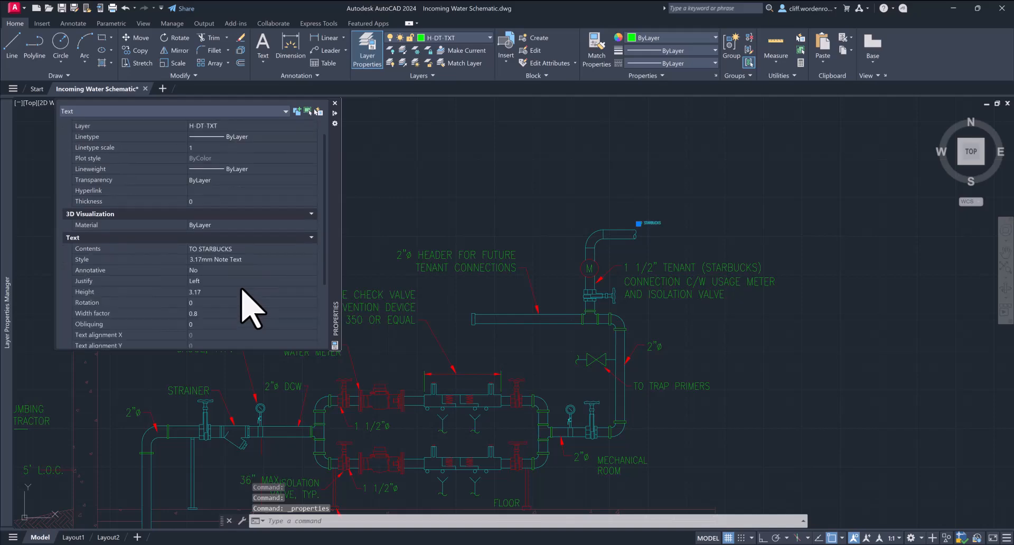
pyautogui.click(335, 104)
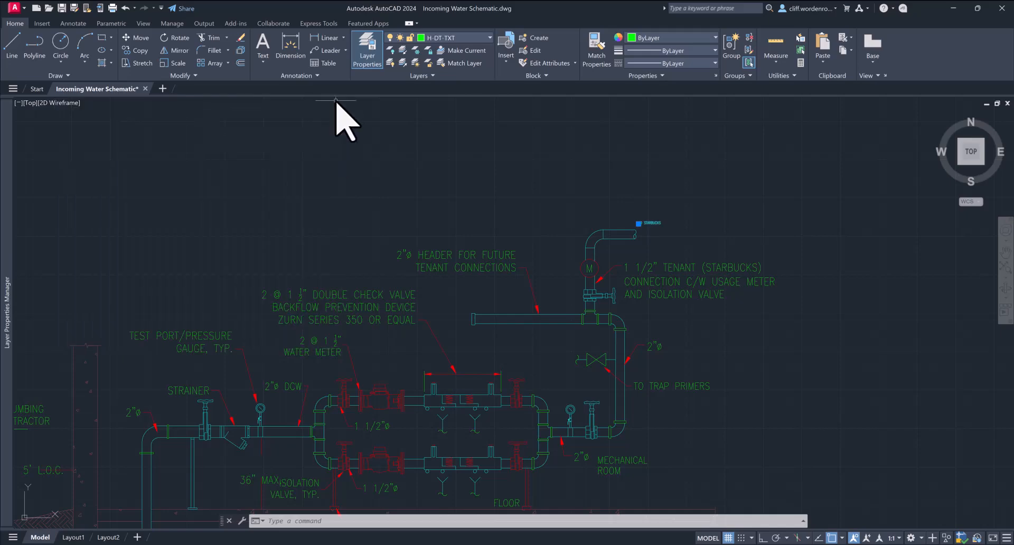
# - Add the "HEADER FOR FUTURE TENANT CONNECTIONS" multileader to the selection, check the properties shared with the "TO STARBUCKS" label, and clear the selection
pyautogui.click(453, 244)
pyautogui.click(442, 258)
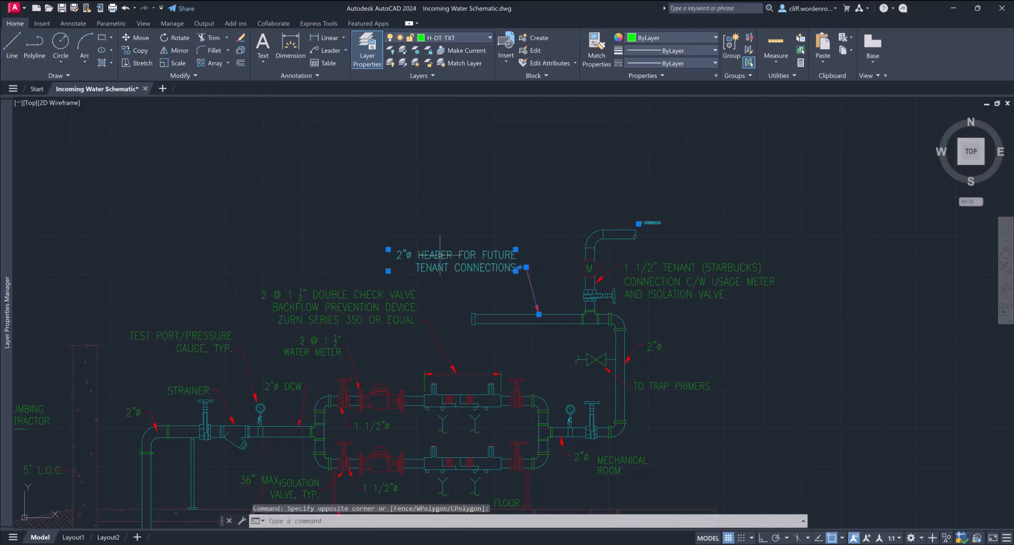
pyautogui.rightClick(440, 258)
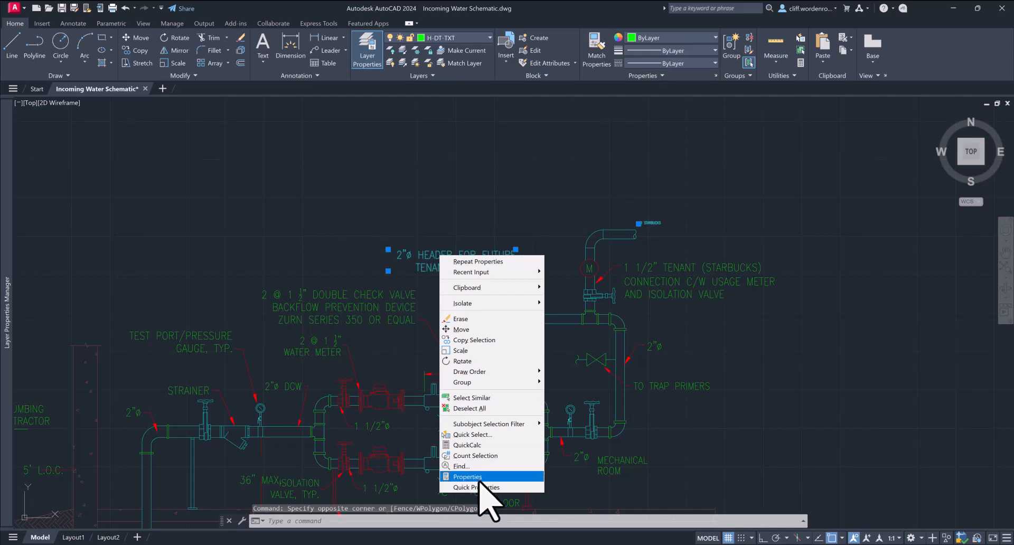
pyautogui.click(467, 477)
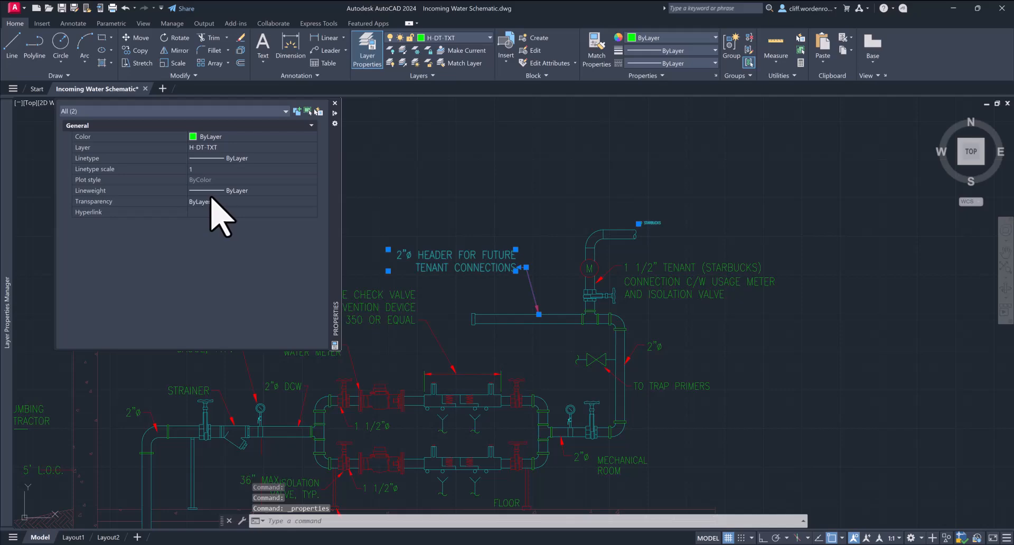
pyautogui.click(335, 103)
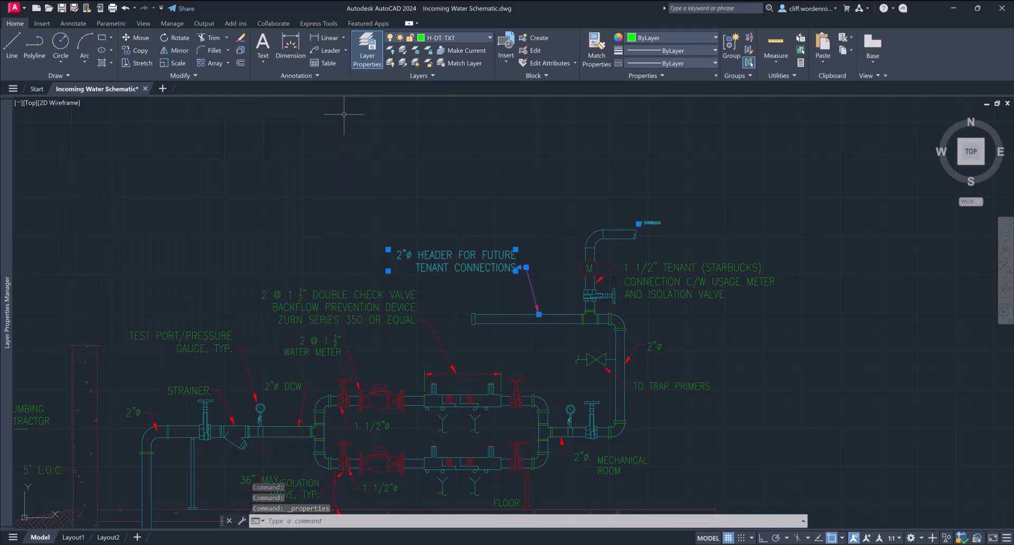
pyautogui.press('Escape')
pyautogui.press('Escape')
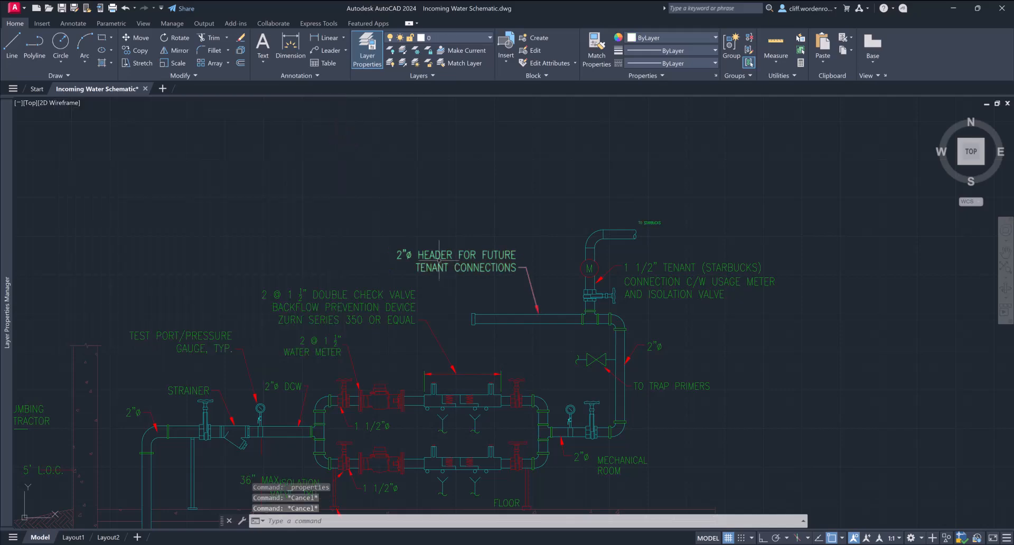
pyautogui.doubleClick(439, 259)
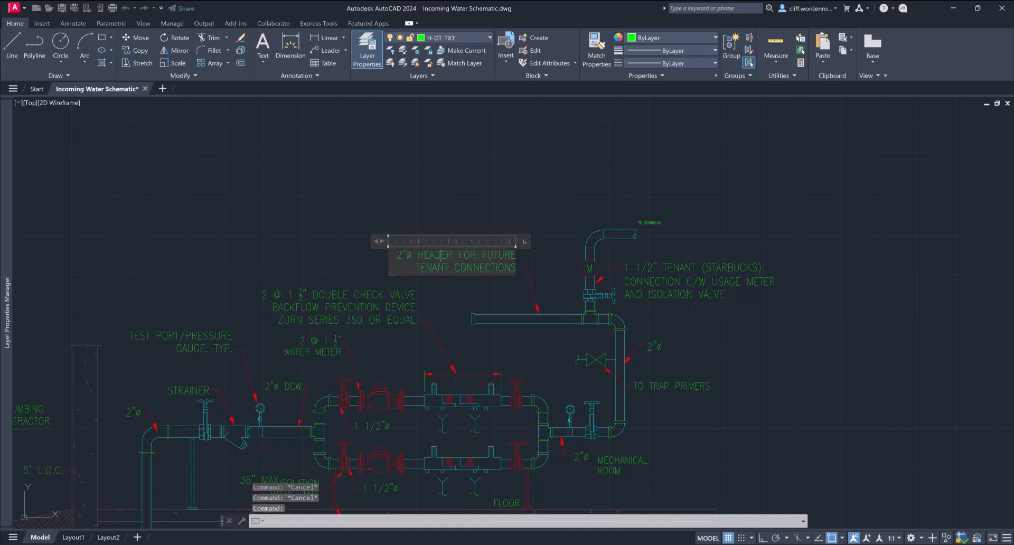
pyautogui.rightClick(438, 262)
pyautogui.click(507, 492)
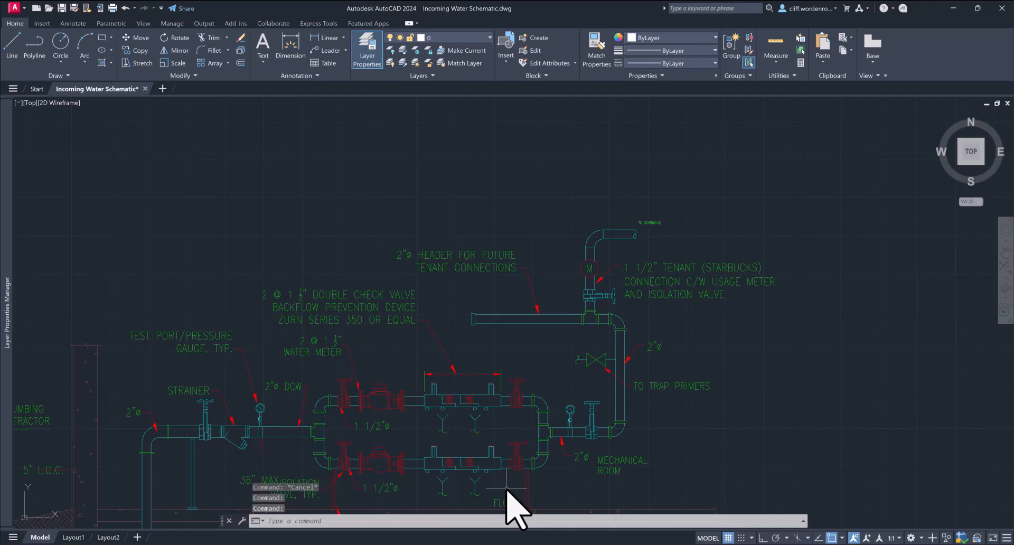
# - Select only the tenant connections header multileader and review its multileader style, leader and text properties
pyautogui.click(430, 253)
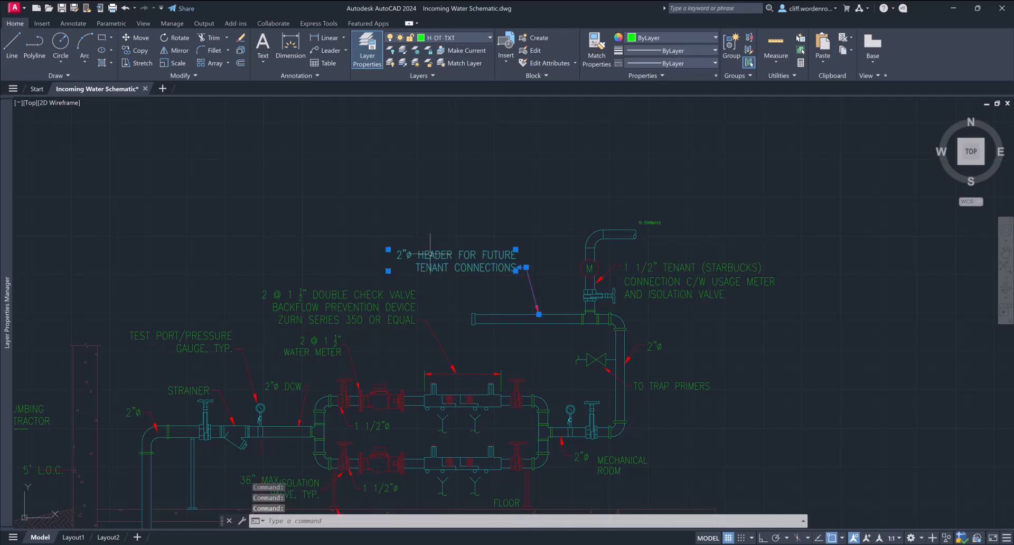
pyautogui.rightClick(431, 236)
pyautogui.click(465, 530)
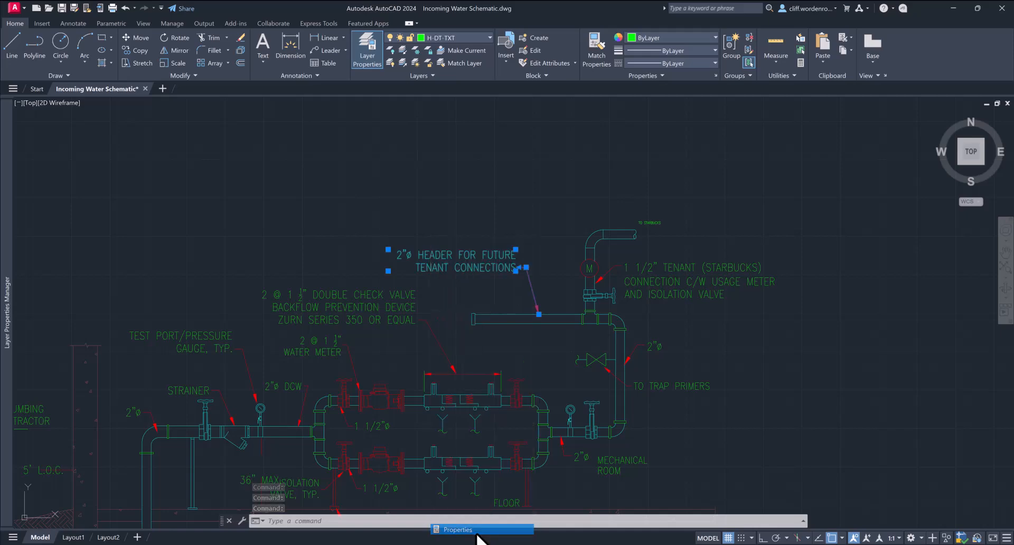
pyautogui.scroll(-3, 245, 262)
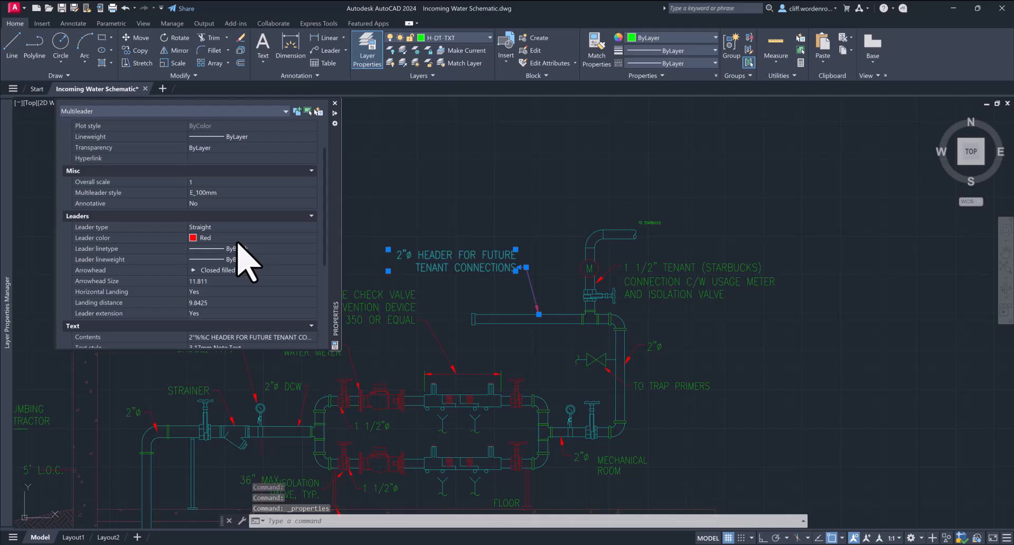
pyautogui.scroll(-4, 246, 261)
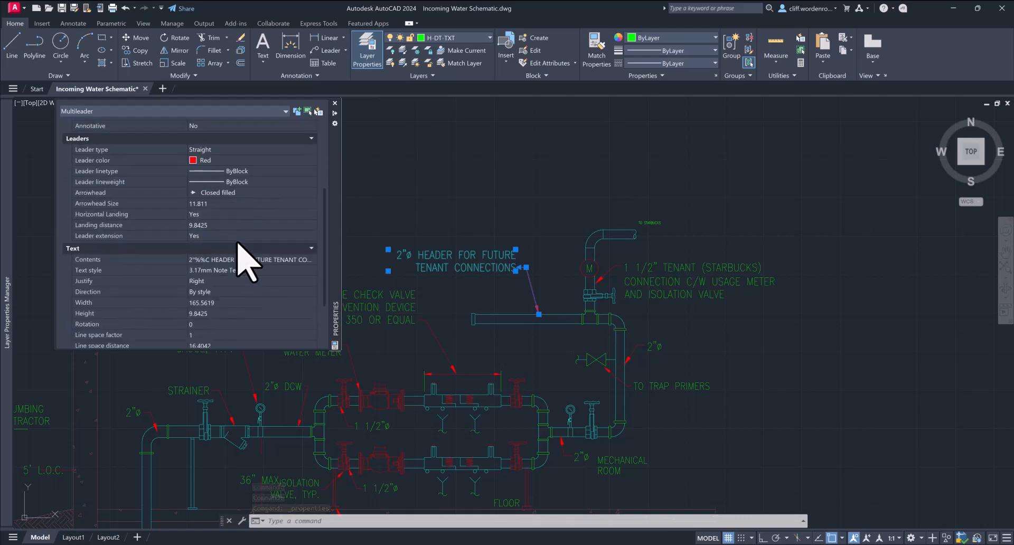
pyautogui.scroll(-3, 246, 261)
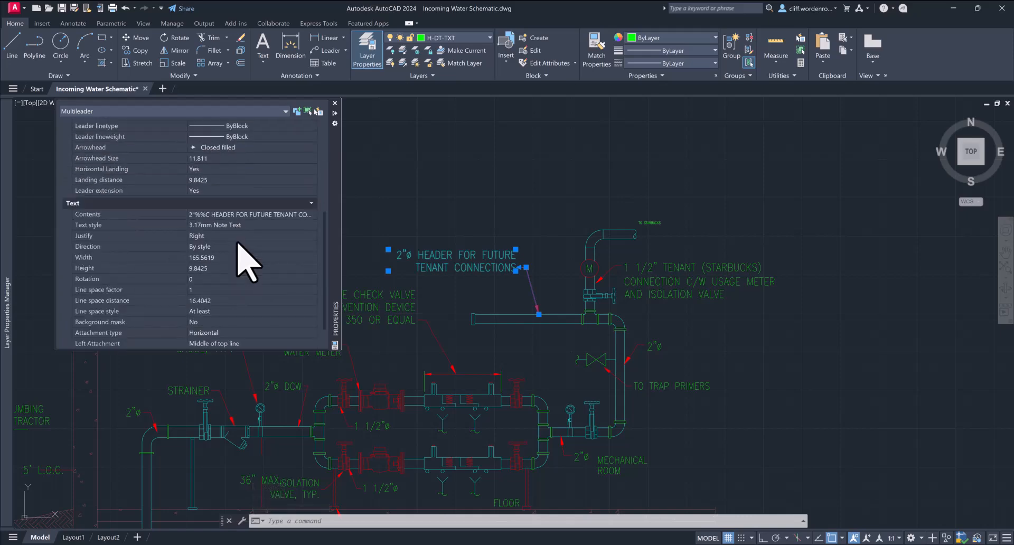
pyautogui.scroll(-3, 246, 262)
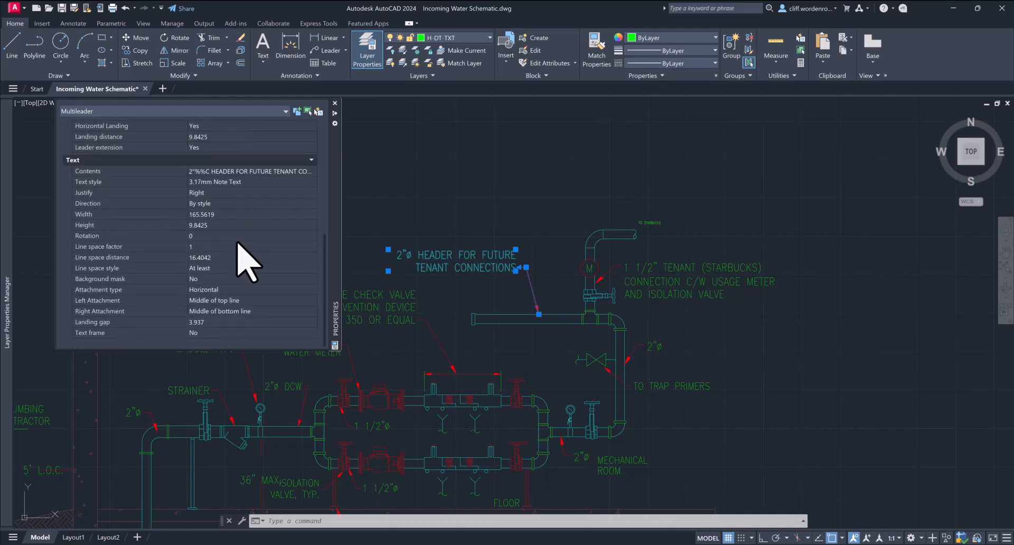
pyautogui.click(335, 103)
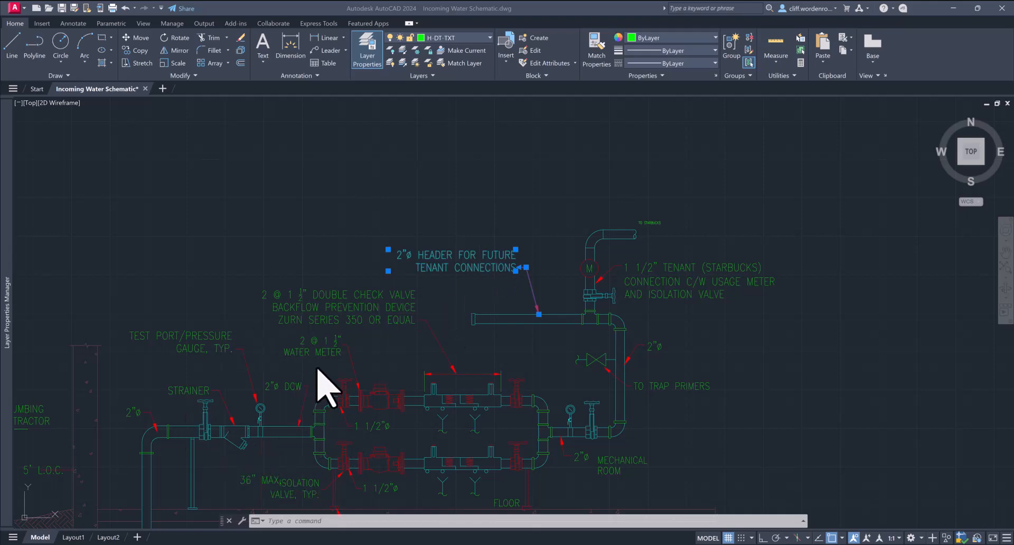
# - Open the Multileader Style Manager and examine the existing multileader styles and the style list filter options
pyautogui.click(539, 315)
pyautogui.click(539, 314)
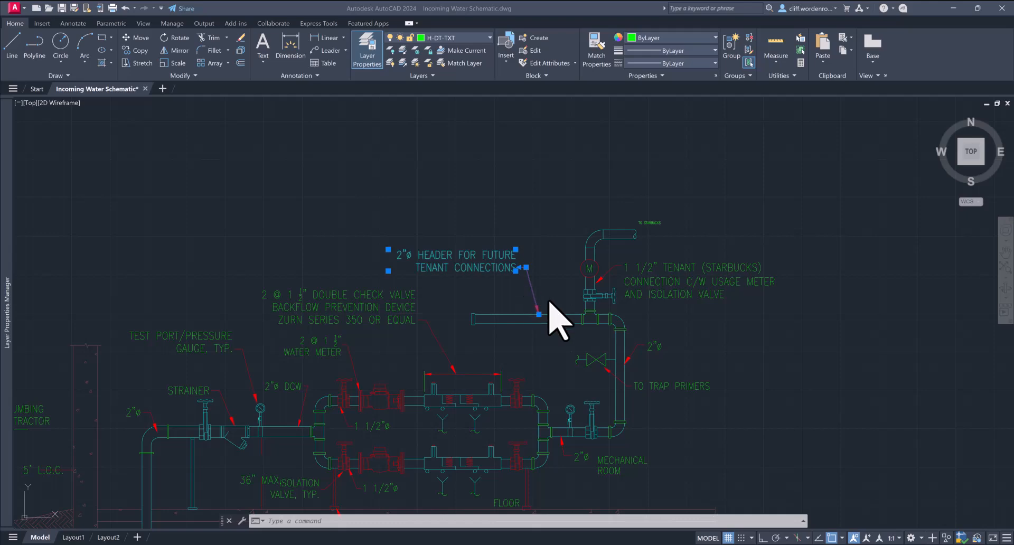
pyautogui.rightClick(290, 59)
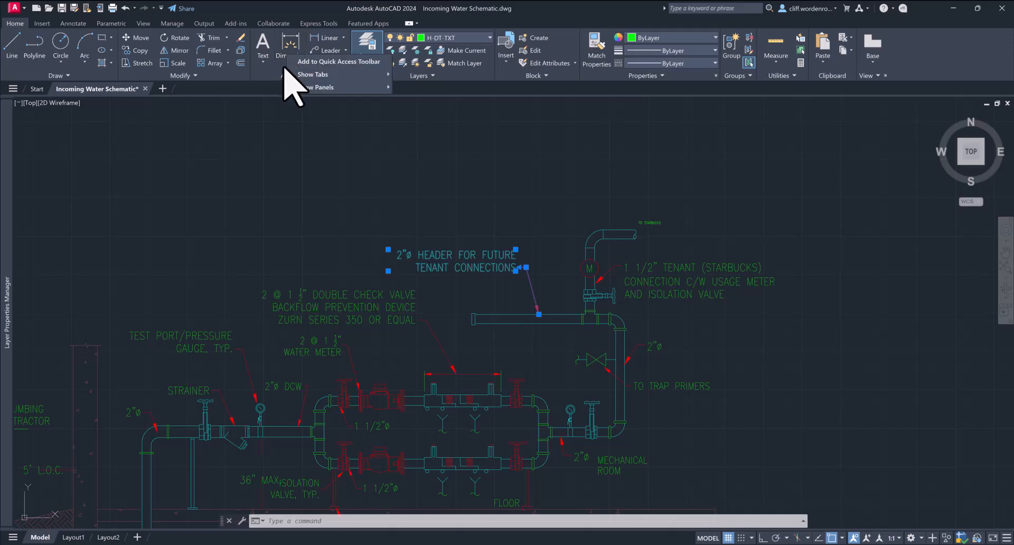
pyautogui.click(285, 75)
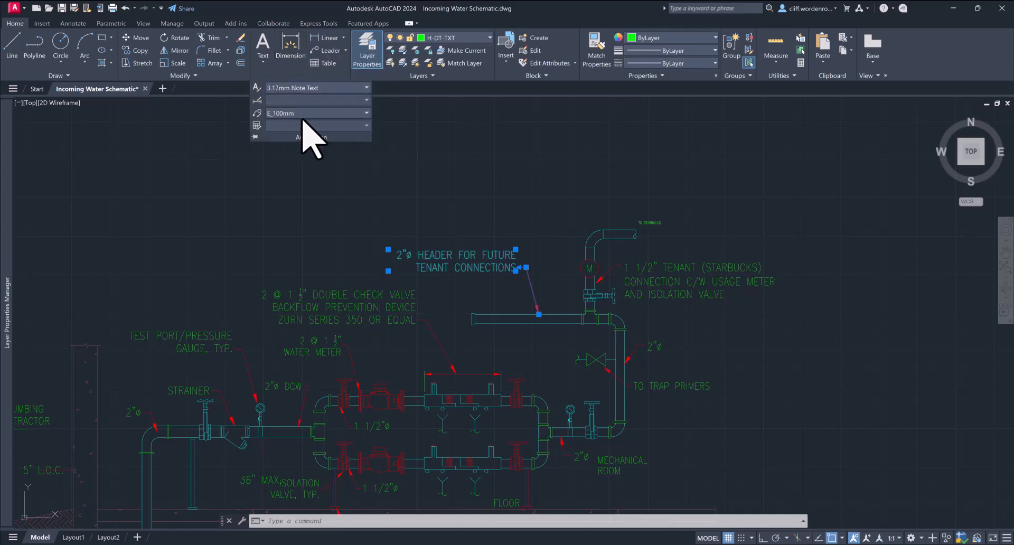
pyautogui.click(334, 114)
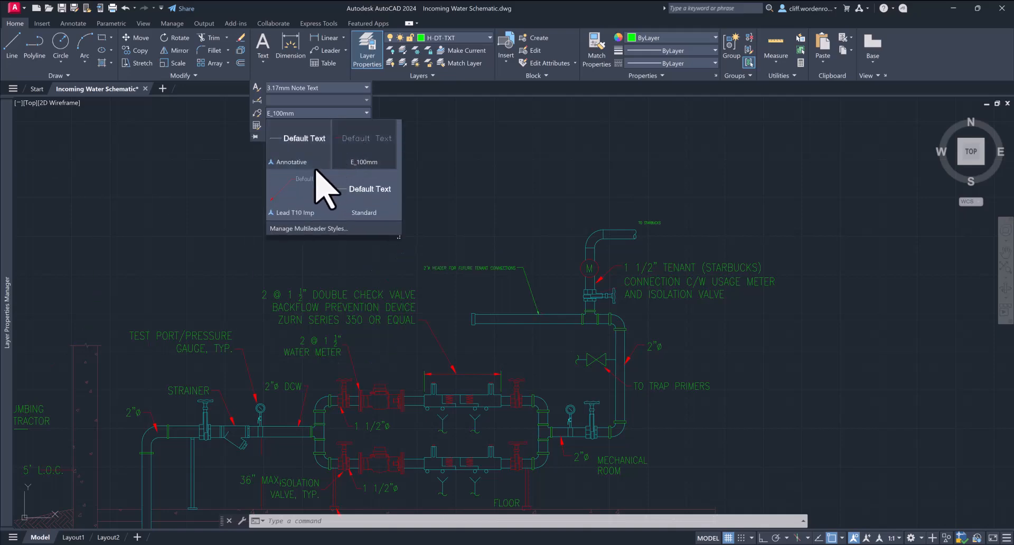
pyautogui.click(316, 229)
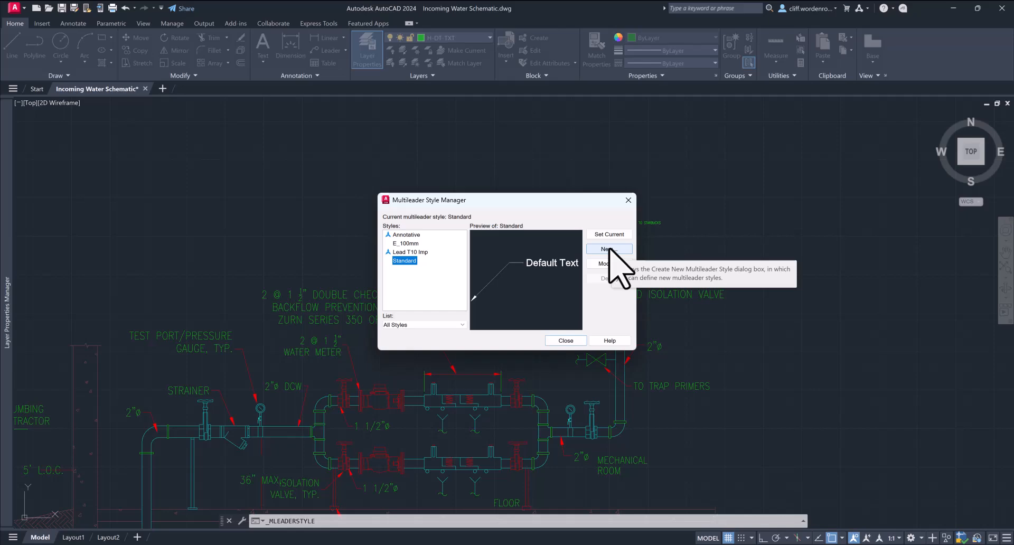
pyautogui.click(437, 324)
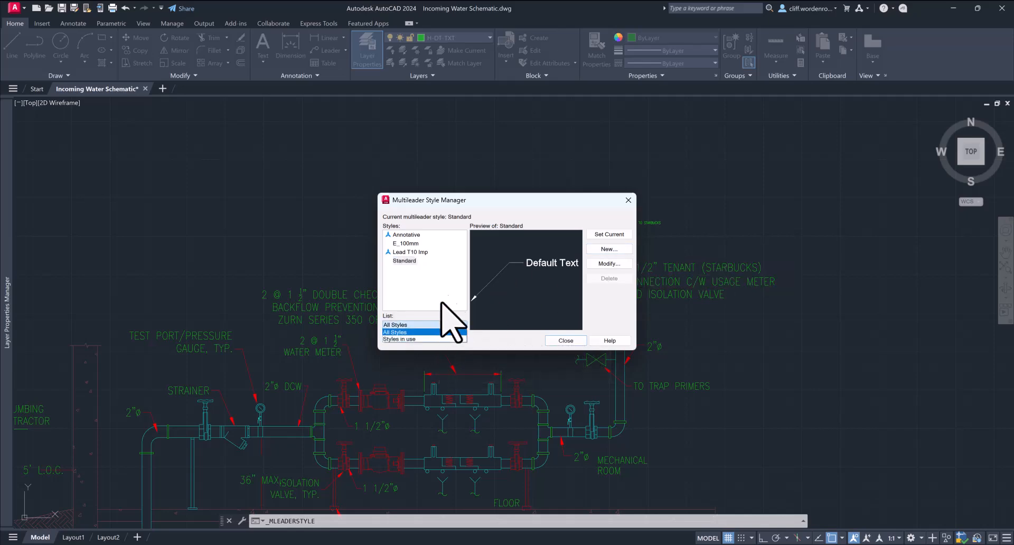
pyautogui.click(420, 247)
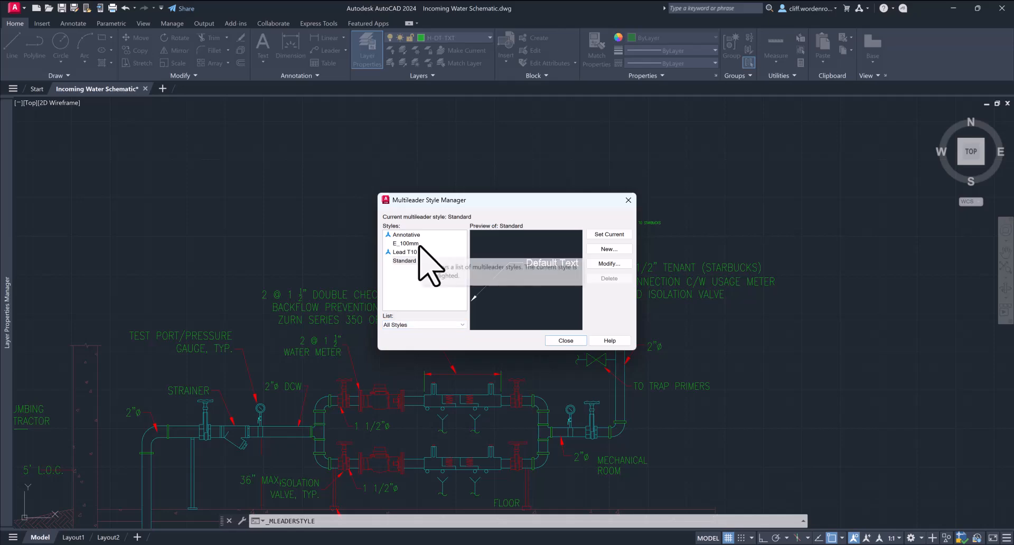